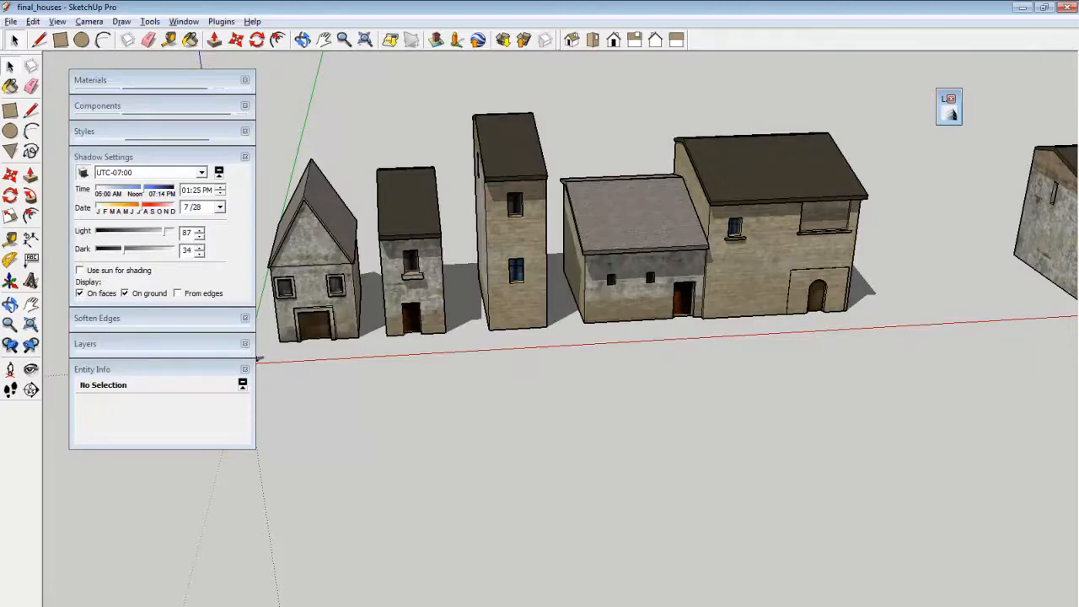
# - Examine the finished row of textured houses and the curved street grouping beside it from several angles
pyautogui.moveTo(590, 337); pyautogui.dragTo(640, 346, button='middle')
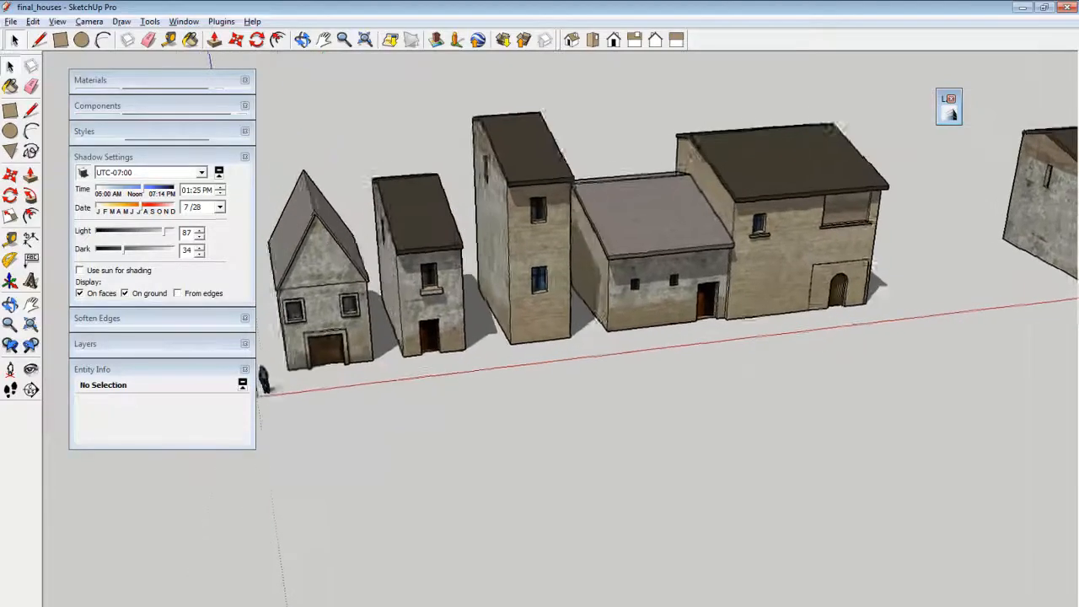
pyautogui.scroll(-2, 640, 346)
pyautogui.moveTo(995, 337)
pyautogui.keyDown('shift'); pyautogui.mouseDown(button='middle')
pyautogui.moveTo(793, 396)
pyautogui.moveTo(582, 371)
pyautogui.moveTo(666, 363)
pyautogui.mouseUp(button='middle'); pyautogui.keyUp('shift')
pyautogui.scroll(2, 582, 371)
pyautogui.scroll(2, 666, 363)
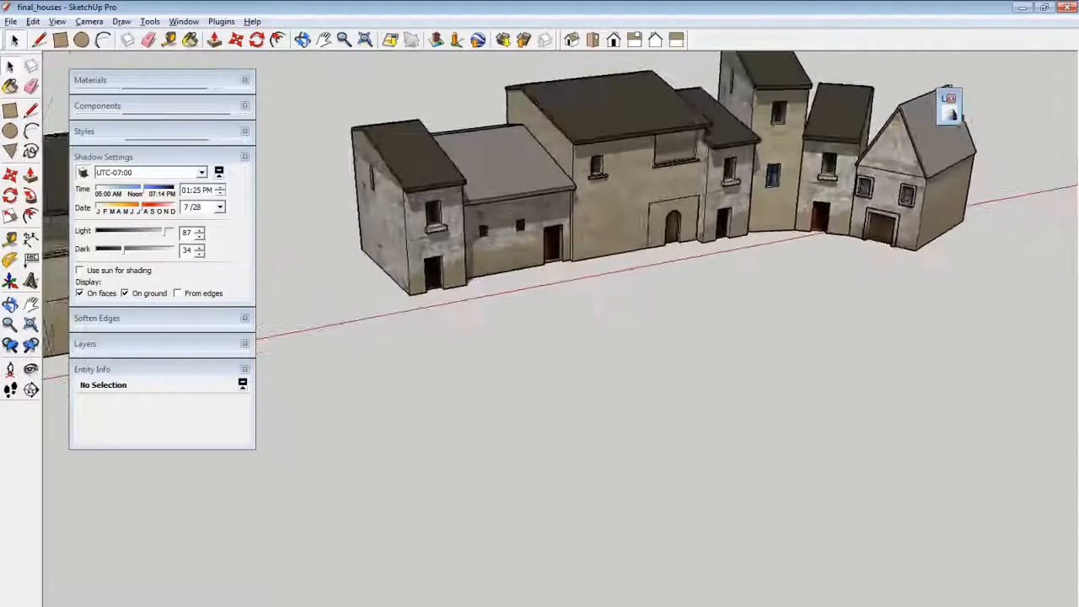
pyautogui.keyDown('shift'); pyautogui.moveTo(666, 296); pyautogui.dragTo(712, 397, button='middle'); pyautogui.keyUp('shift')
pyautogui.moveTo(607, 371); pyautogui.dragTo(675, 358, button='middle')
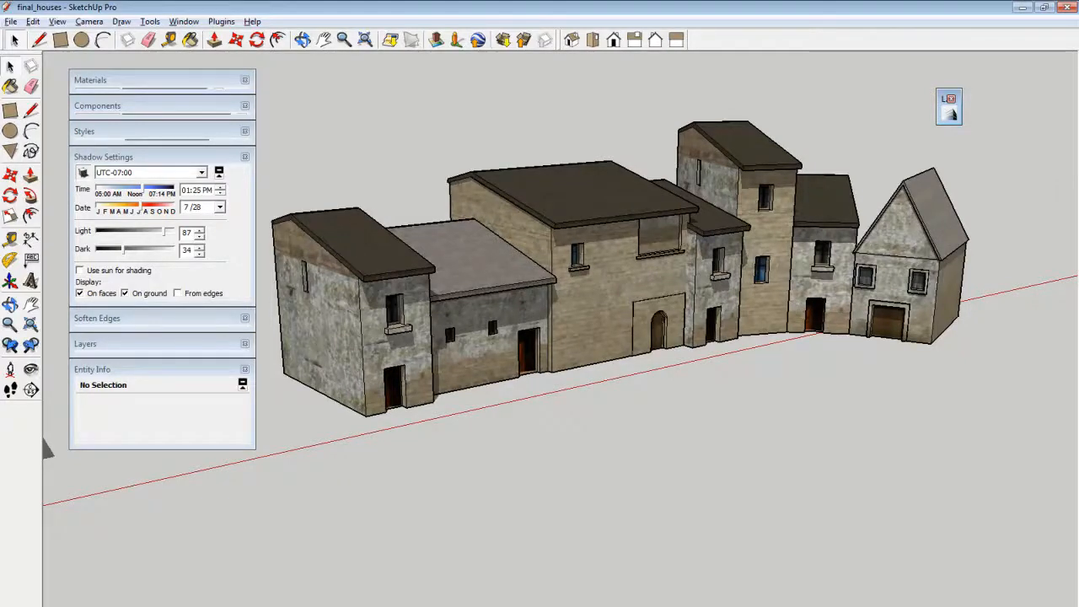
pyautogui.moveTo(142, 189); pyautogui.dragTo(148, 210)
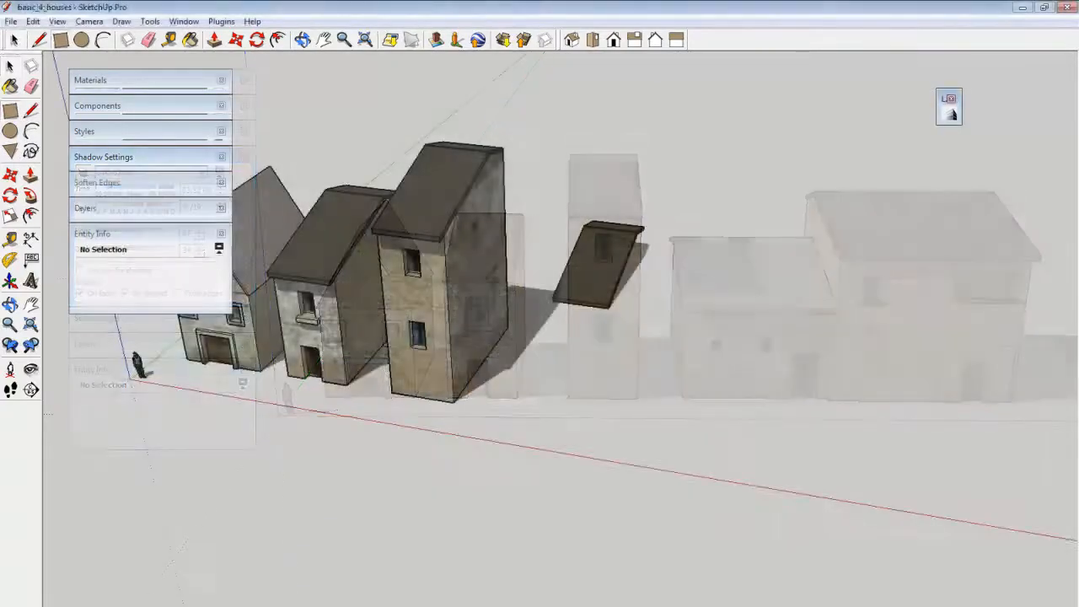
# - Draw a rectangular footprint of about 1548 square feet beside the tower house and extrude it upward into a box
pyautogui.click(498, 409)
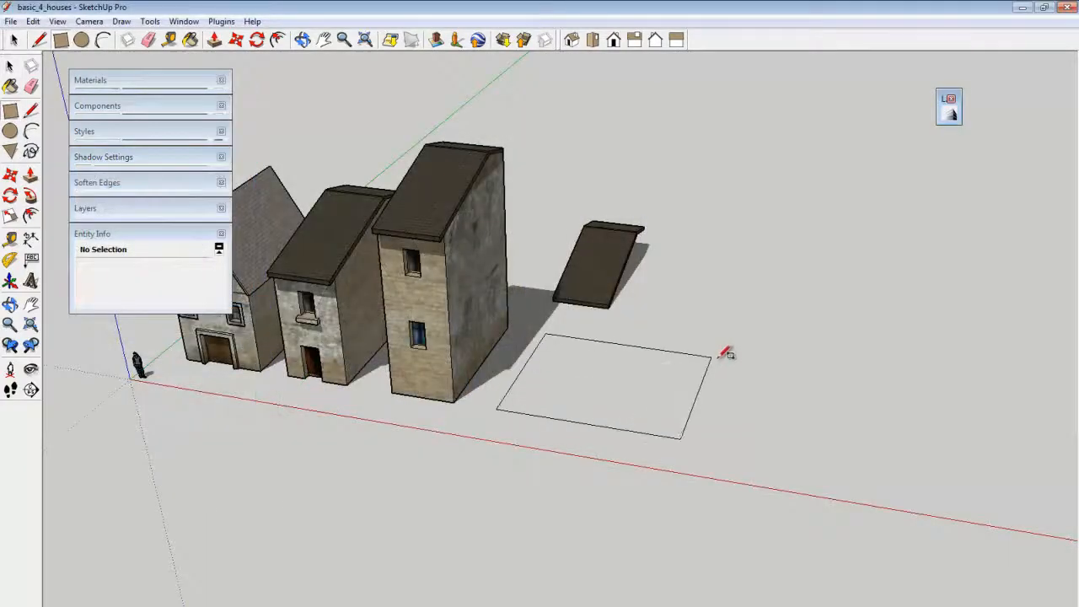
pyautogui.click(779, 361)
pyautogui.moveTo(808, 357); pyautogui.dragTo(690, 285, button='middle')
pyautogui.press('space')
pyautogui.click(737, 350)
pyautogui.press('p')
pyautogui.click(627, 343)
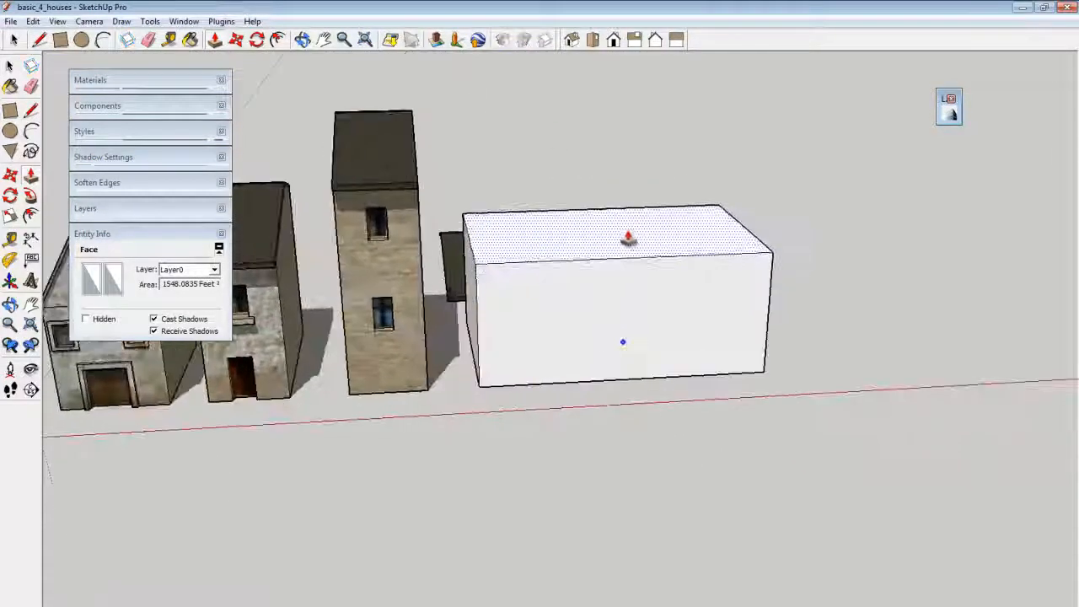
pyautogui.click(621, 249)
# - Divide the box's top face with a line between the midpoints of its front and back edges
pyautogui.moveTo(621, 250); pyautogui.dragTo(498, 289, button='middle')
pyautogui.press('l')
pyautogui.click(624, 286)
pyautogui.moveTo(699, 250); pyautogui.dragTo(722, 206, button='middle')
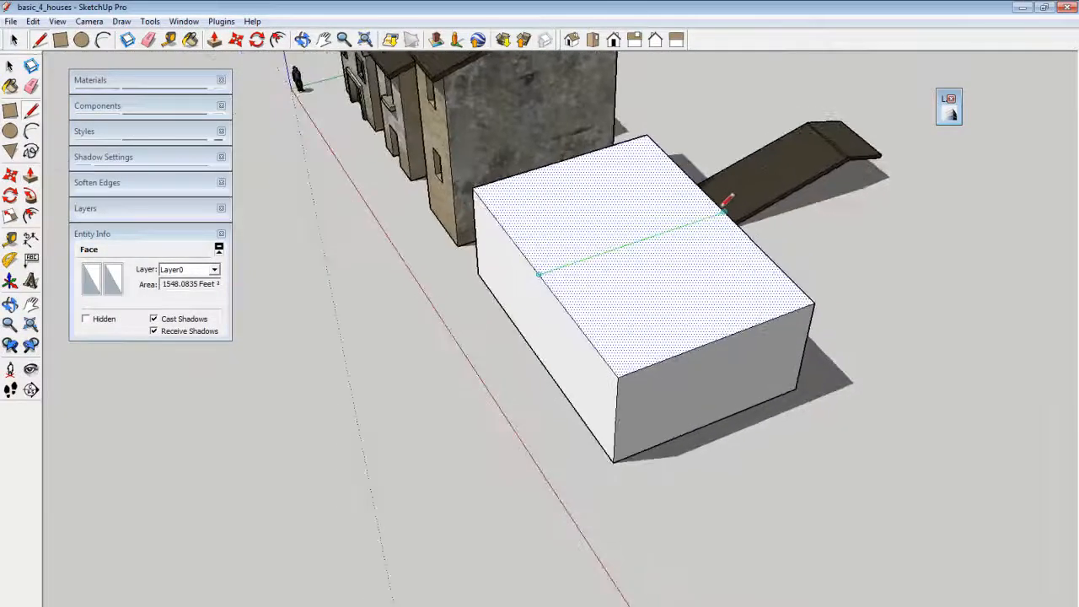
pyautogui.click(724, 212)
# - Raise the half of the top face farther from the tower house to form a taller section
pyautogui.moveTo(707, 260); pyautogui.dragTo(661, 300, button='middle')
pyautogui.click(703, 306)
pyautogui.press('p')
pyautogui.click(661, 299)
pyautogui.click(699, 242)
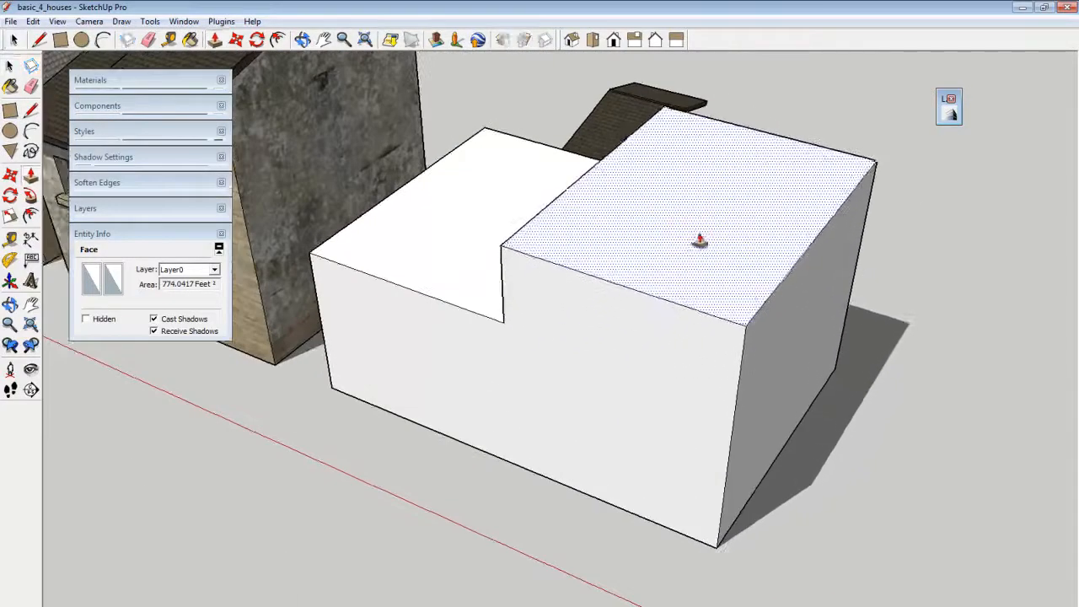
# - Extend the taller section's outer end wall outward and push its inner step wall back to widen the lower section
pyautogui.moveTo(699, 242); pyautogui.dragTo(658, 339, button='middle')
pyautogui.click(658, 339)
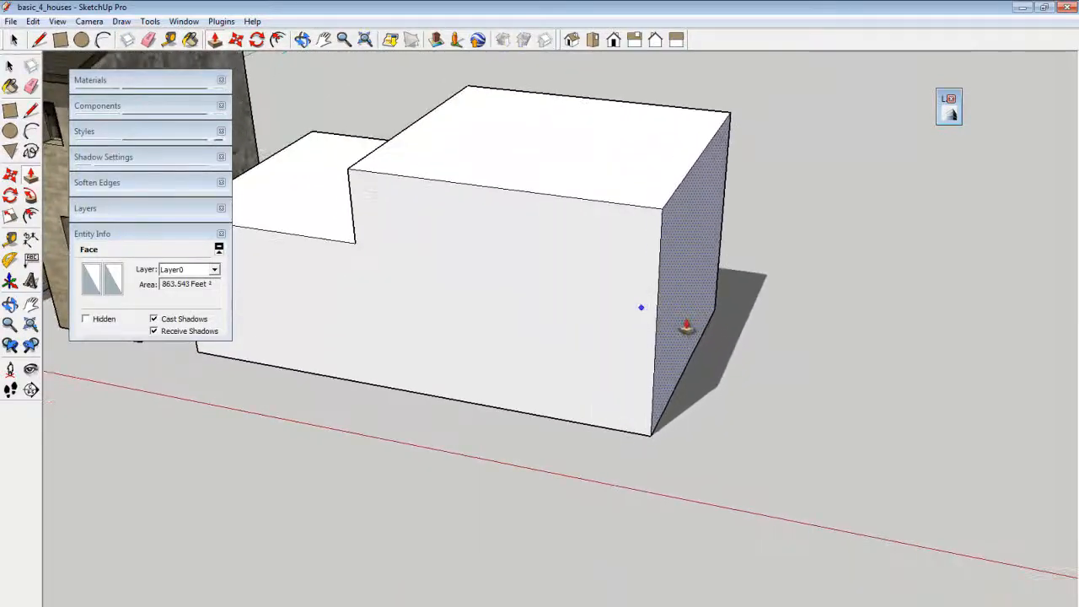
pyautogui.click(689, 327)
pyautogui.moveTo(694, 323); pyautogui.dragTo(576, 195, button='middle')
pyautogui.click(576, 195)
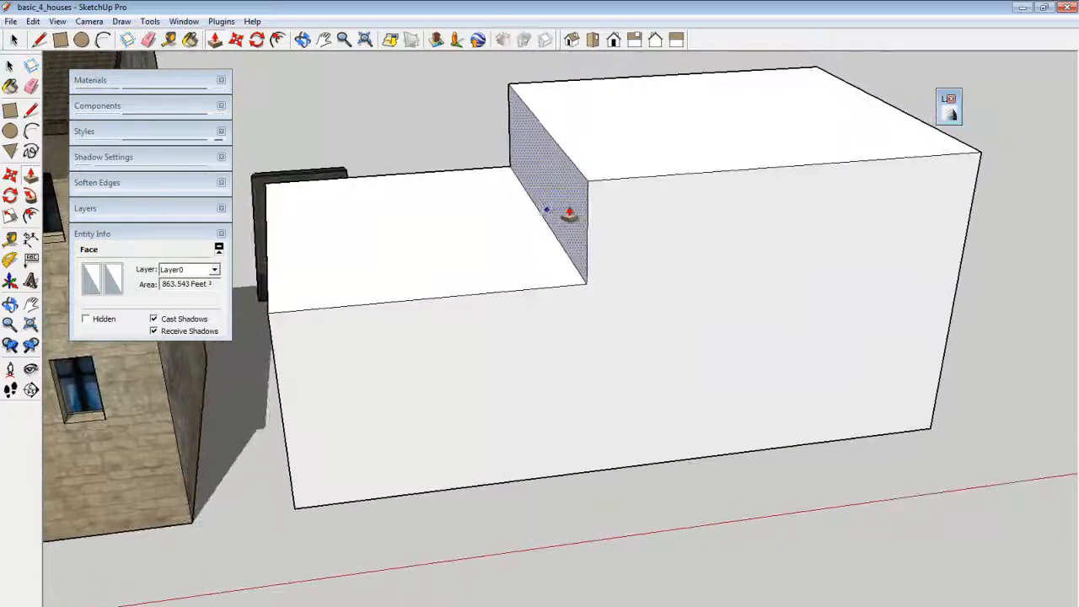
pyautogui.click(581, 211)
# - Copy the spare tiled roof group behind the building and paste it on top of the lower section
pyautogui.moveTo(499, 115); pyautogui.dragTo(619, 168, button='middle')
pyautogui.click(670, 132)
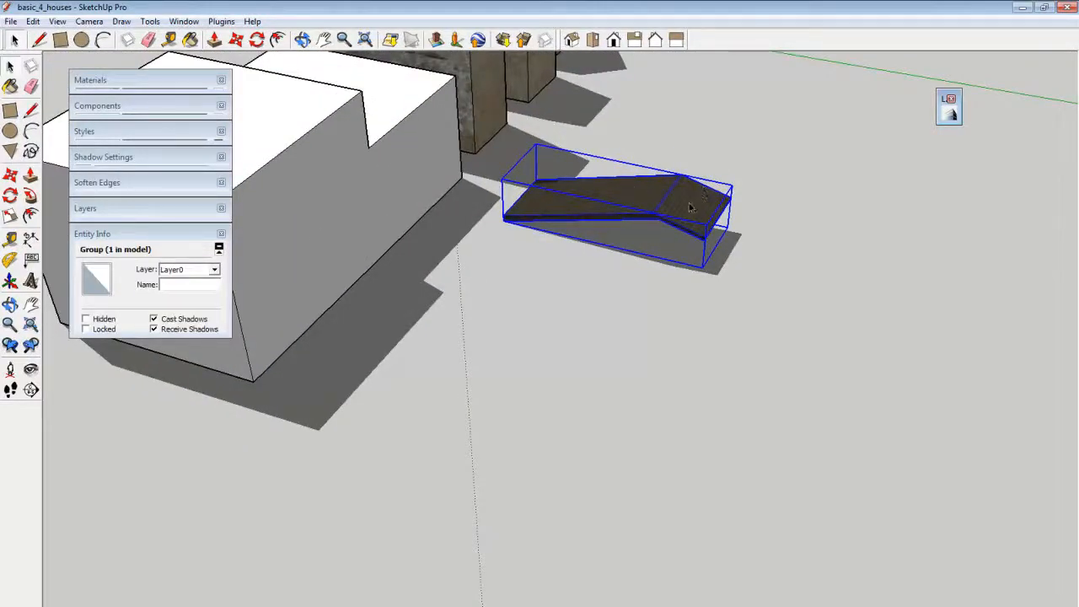
pyautogui.moveTo(690, 207); pyautogui.dragTo(568, 302, button='middle')
pyautogui.click(565, 319)
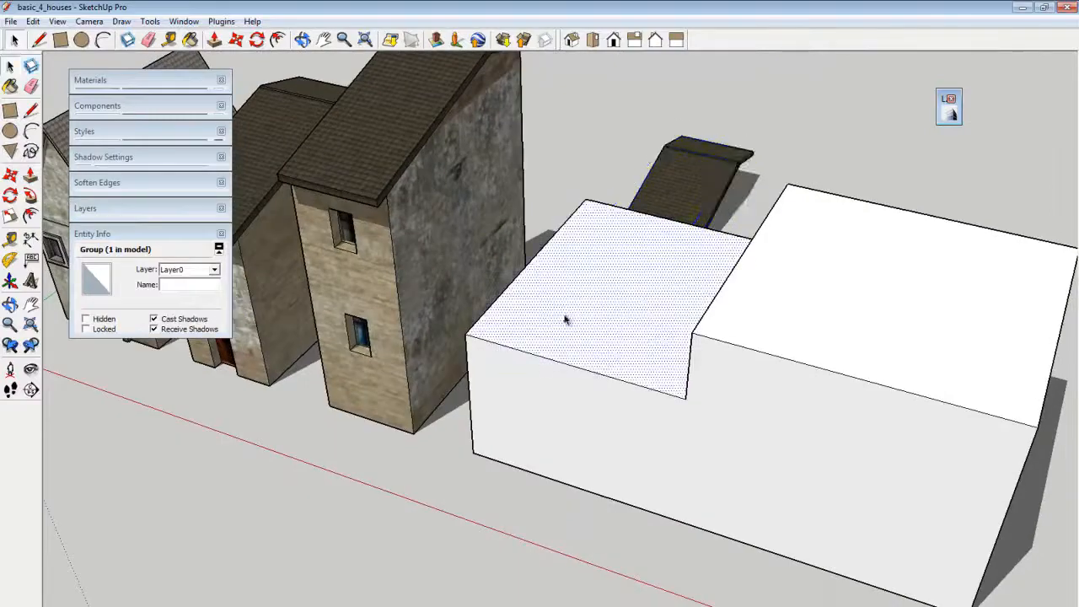
pyautogui.hotkey('ctrl', 'v')
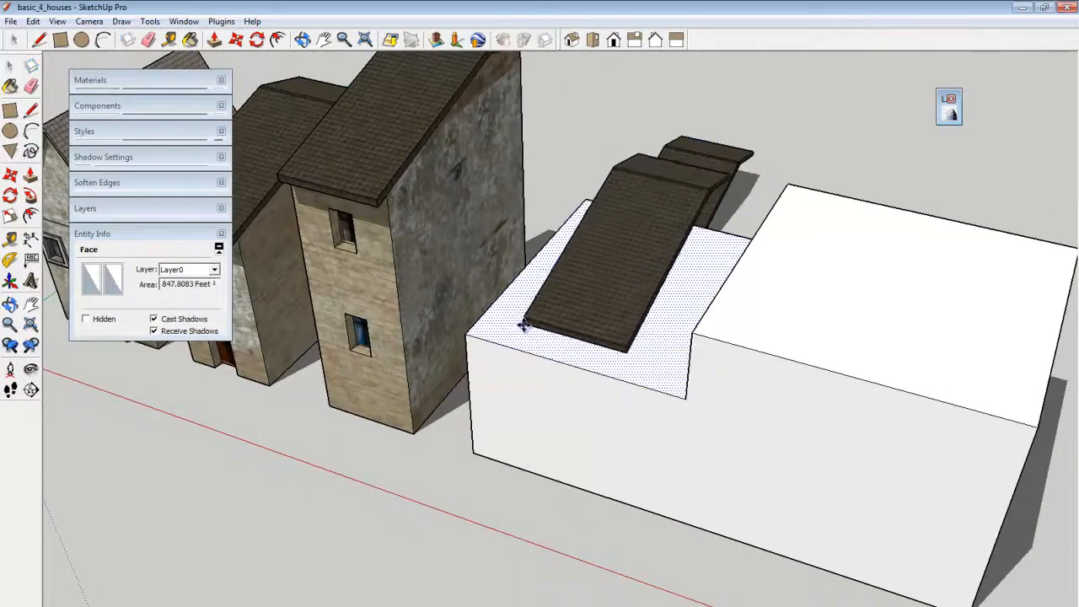
pyautogui.click(523, 325)
# - Move the pasted roof to the lower section's outer front corner, on the side facing the tower house
pyautogui.moveTo(523, 325); pyautogui.dragTo(622, 306, button='middle')
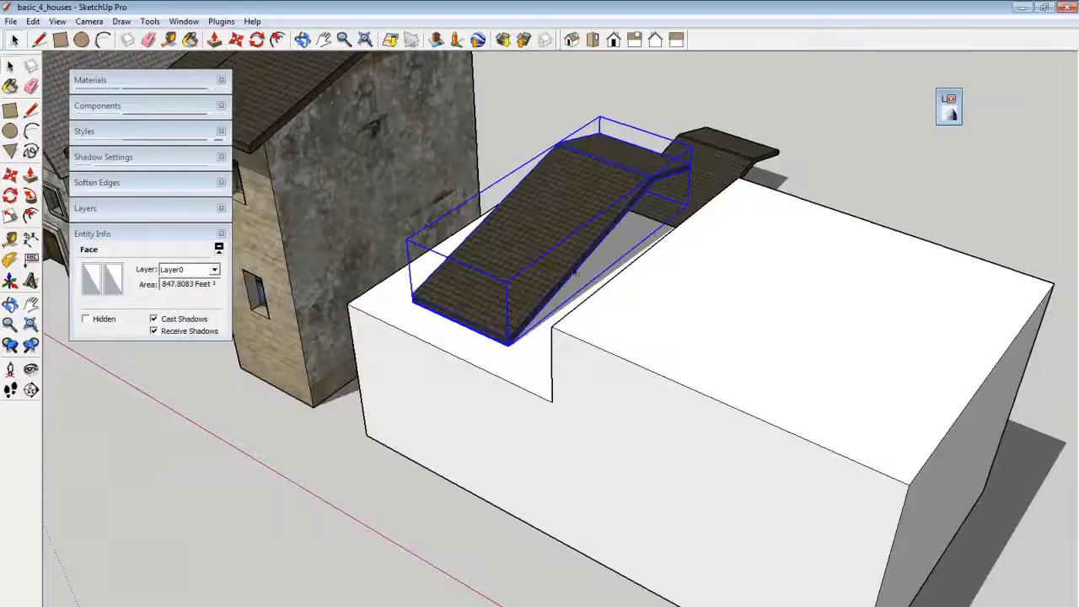
pyautogui.doubleClick(575, 272)
pyautogui.moveTo(574, 271); pyautogui.dragTo(624, 313, button='middle')
pyautogui.click(497, 442)
pyautogui.click(509, 337)
pyautogui.moveTo(510, 337); pyautogui.dragTo(600, 312, button='middle')
pyautogui.press('m')
pyautogui.moveTo(601, 313); pyautogui.dragTo(520, 335)
pyautogui.moveTo(520, 336); pyautogui.dragTo(579, 301, button='middle')
pyautogui.scroll(2, 568, 309)
pyautogui.press('space')
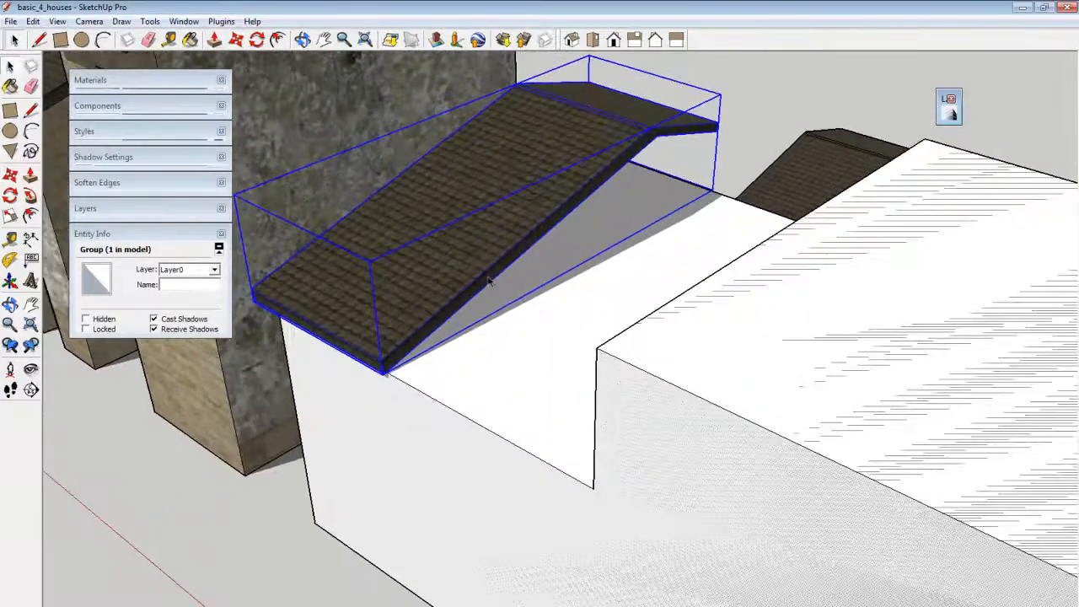
# - Extend the roof group's side face across the lower section to the wall of the taller section
pyautogui.doubleClick(489, 281)
pyautogui.press('p')
pyautogui.moveTo(487, 285); pyautogui.dragTo(545, 343)
pyautogui.moveTo(545, 342); pyautogui.dragTo(631, 379, button='middle')
pyautogui.moveTo(631, 379); pyautogui.dragTo(908, 362)
pyautogui.press('space')
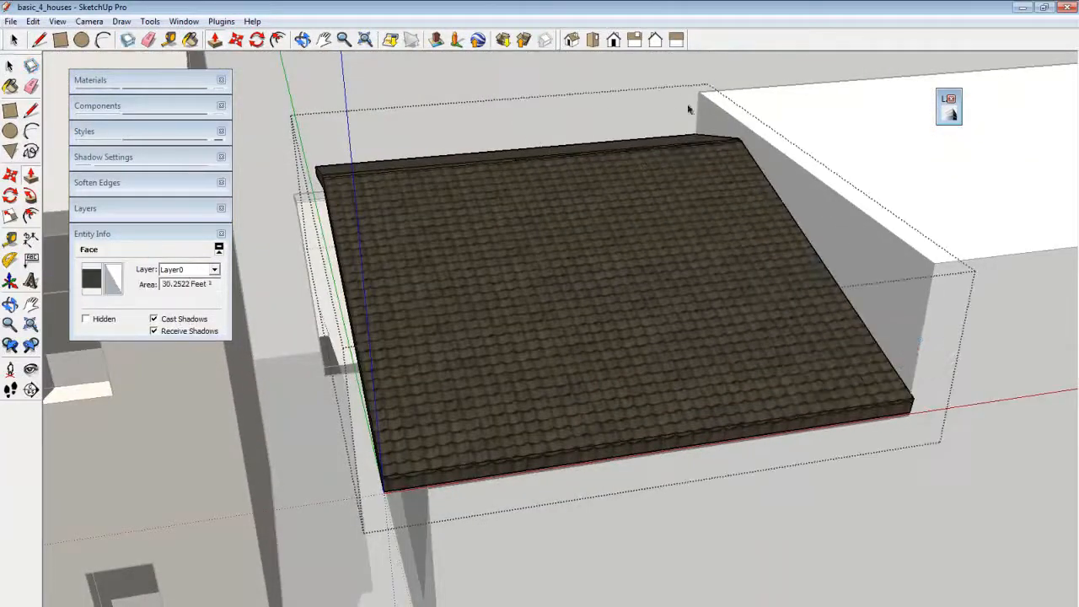
pyautogui.click(724, 66)
# - Copy the extended roof from the lower section onto the top front edge of the taller section
pyautogui.scroll(-4, 781, 319)
pyautogui.click(582, 282)
pyautogui.moveTo(596, 399); pyautogui.dragTo(482, 284, button='middle')
pyautogui.scroll(2, 582, 366)
pyautogui.press('m')
pyautogui.press('ctrl')
pyautogui.click(481, 289)
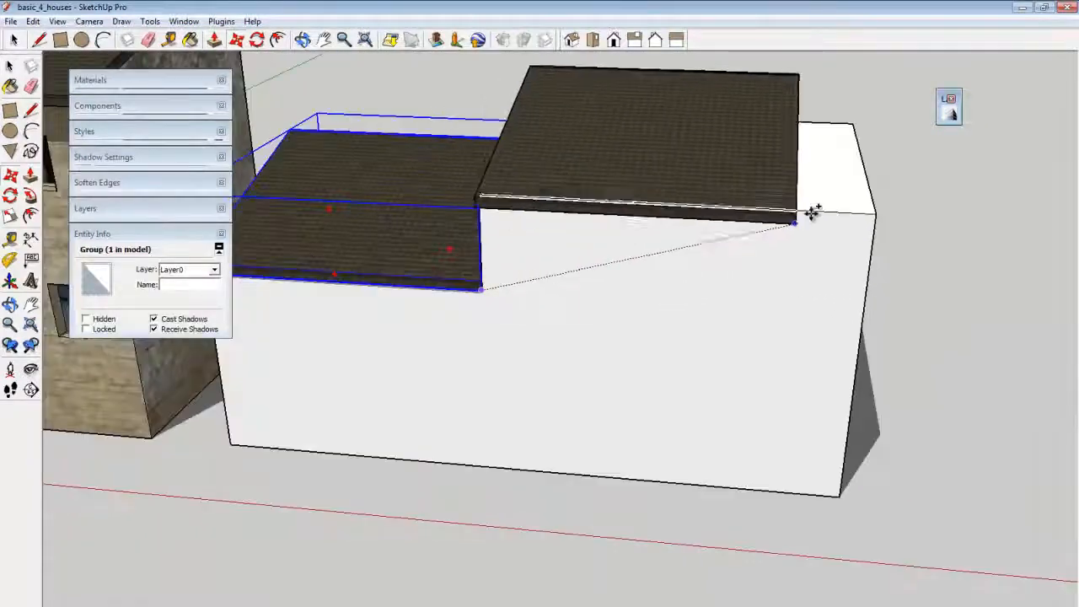
pyautogui.click(815, 205)
# - Scale the copied roof to span the full width of the taller section
pyautogui.moveTo(815, 205)
pyautogui.mouseDown(button='middle')
pyautogui.moveTo(812, 239)
pyautogui.moveTo(819, 188)
pyautogui.mouseUp(button='middle')
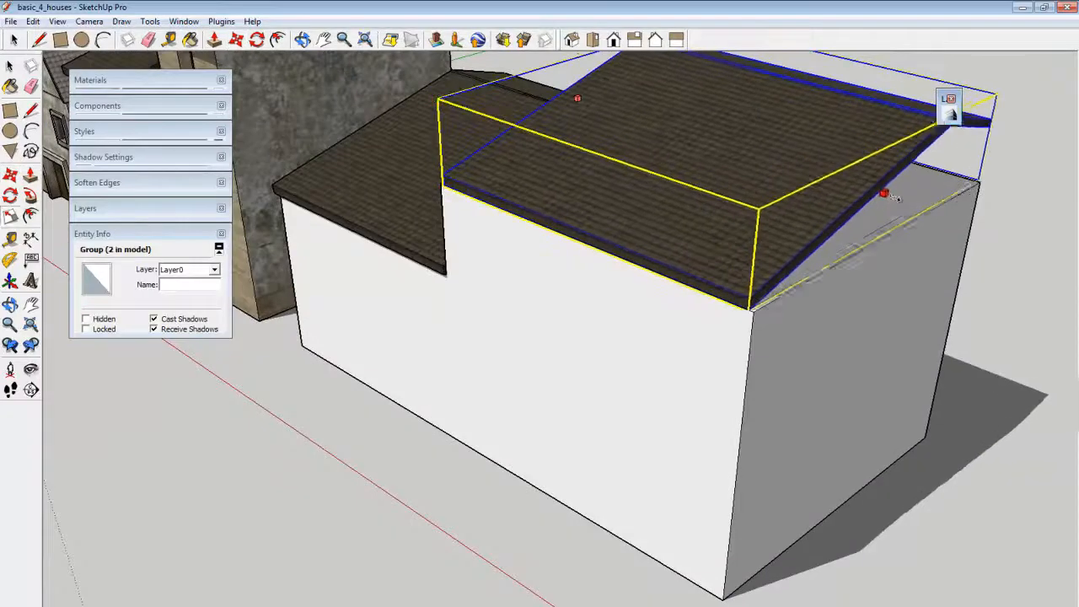
pyautogui.moveTo(896, 200); pyautogui.dragTo(829, 219, button='middle')
pyautogui.moveTo(489, 212); pyautogui.dragTo(597, 144, button='middle')
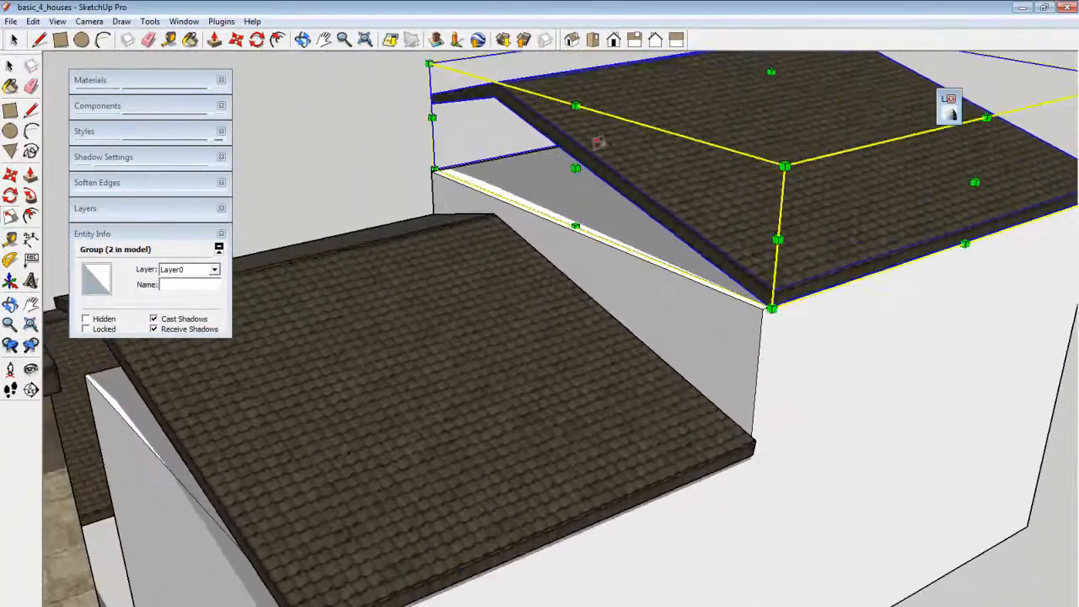
pyautogui.moveTo(597, 144); pyautogui.dragTo(650, 265)
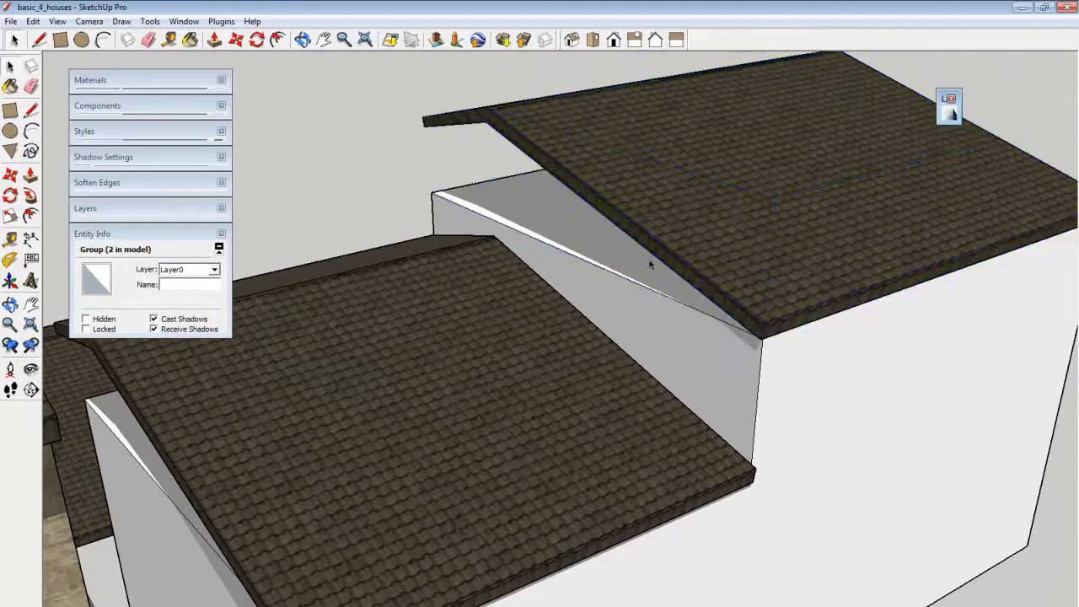
# - Raise the taller section's top face through its roof and trace the roof slope on the inner side wall
pyautogui.moveTo(651, 265); pyautogui.dragTo(553, 289, button='middle')
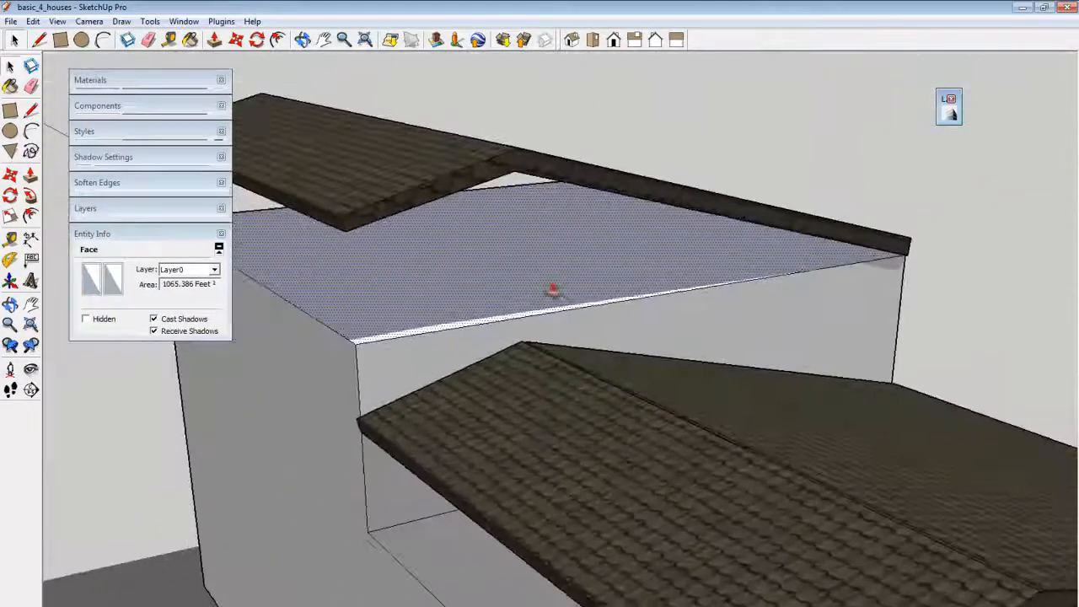
pyautogui.moveTo(517, 292); pyautogui.dragTo(542, 129)
pyautogui.moveTo(464, 292); pyautogui.dragTo(436, 227, button='middle')
pyautogui.press('l')
pyautogui.moveTo(375, 203); pyautogui.dragTo(456, 193, button='middle')
pyautogui.scroll(3, 582, 202)
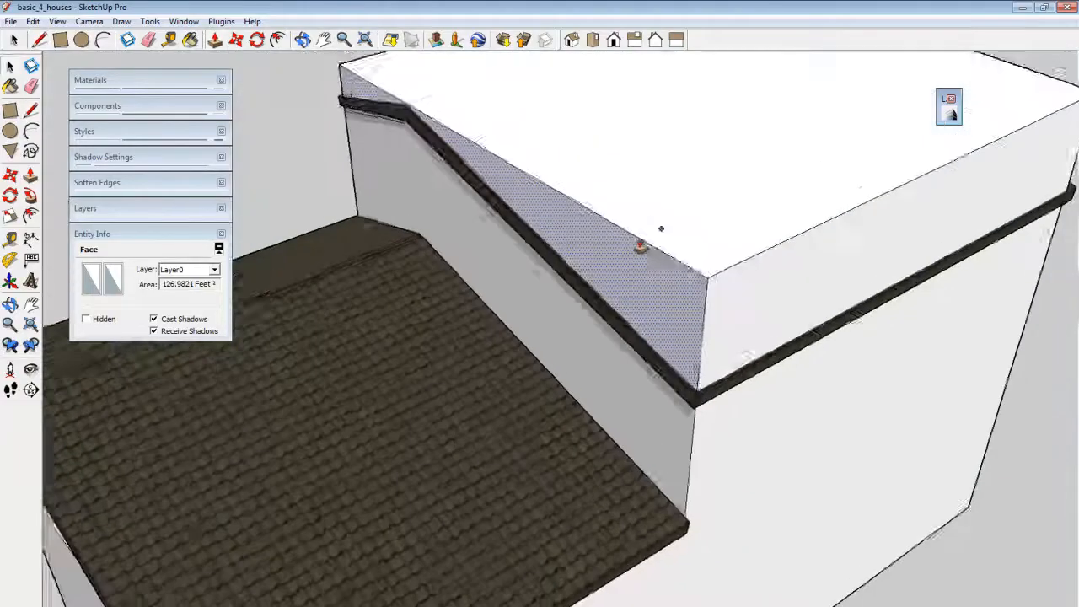
# - Push the side face above the roof line across the taller section to remove the excess volume
pyautogui.moveTo(641, 249); pyautogui.dragTo(606, 285, button='middle')
pyautogui.moveTo(612, 282); pyautogui.dragTo(861, 235)
pyautogui.scroll(-3, 861, 234)
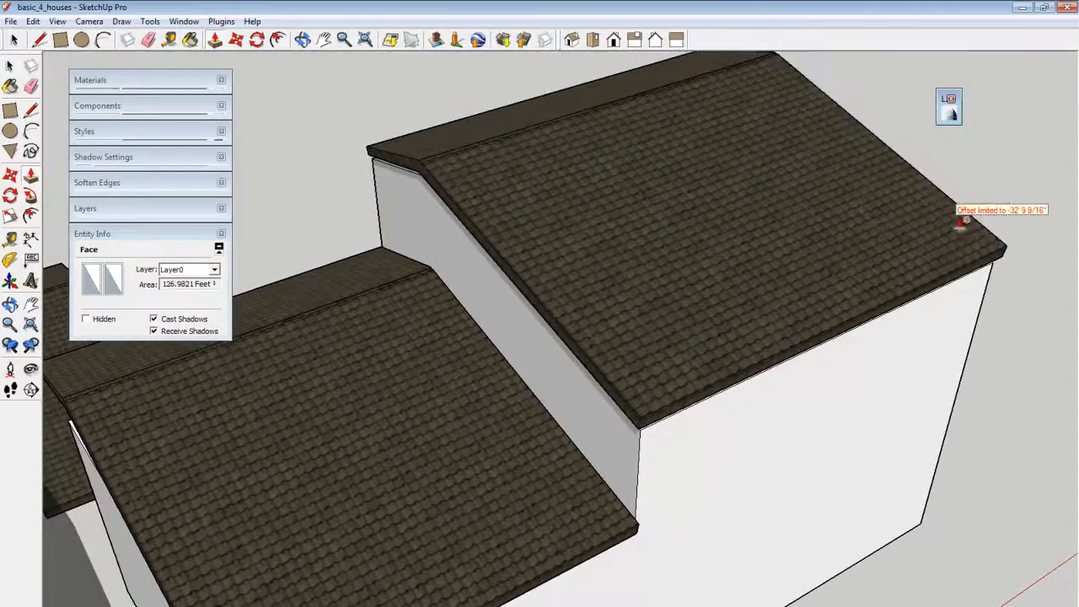
pyautogui.click(964, 217)
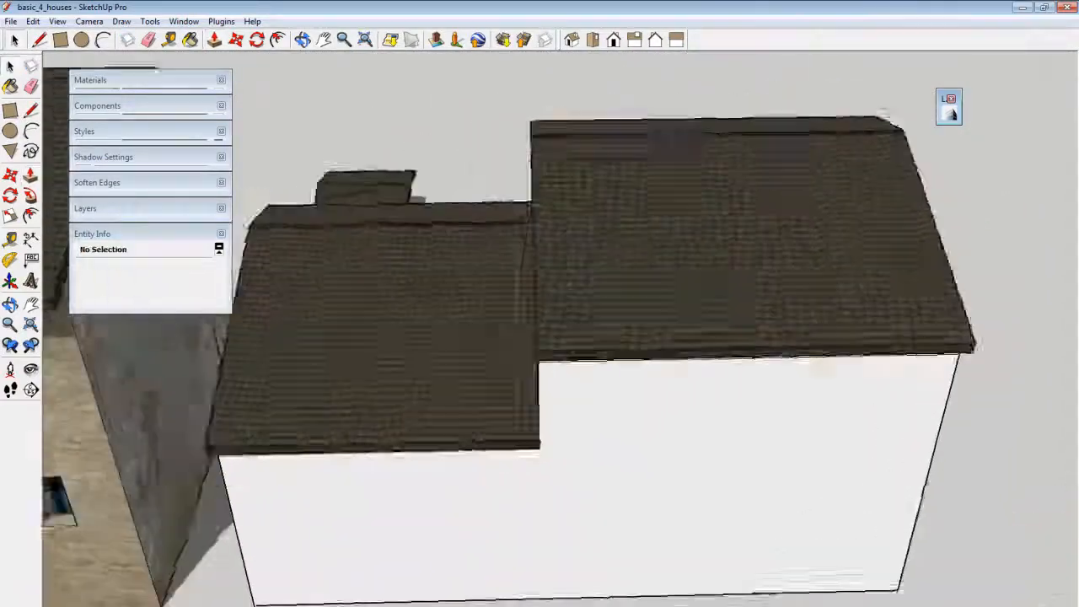
# - Extend the lower section's top up to its roof to close the gap underneath
pyautogui.moveTo(757, 354)
pyautogui.mouseDown(button='middle')
pyautogui.moveTo(760, 338)
pyautogui.moveTo(752, 338)
pyautogui.moveTo(764, 336)
pyautogui.moveTo(754, 346)
pyautogui.mouseUp(button='middle')
pyautogui.scroll(5, 751, 340)
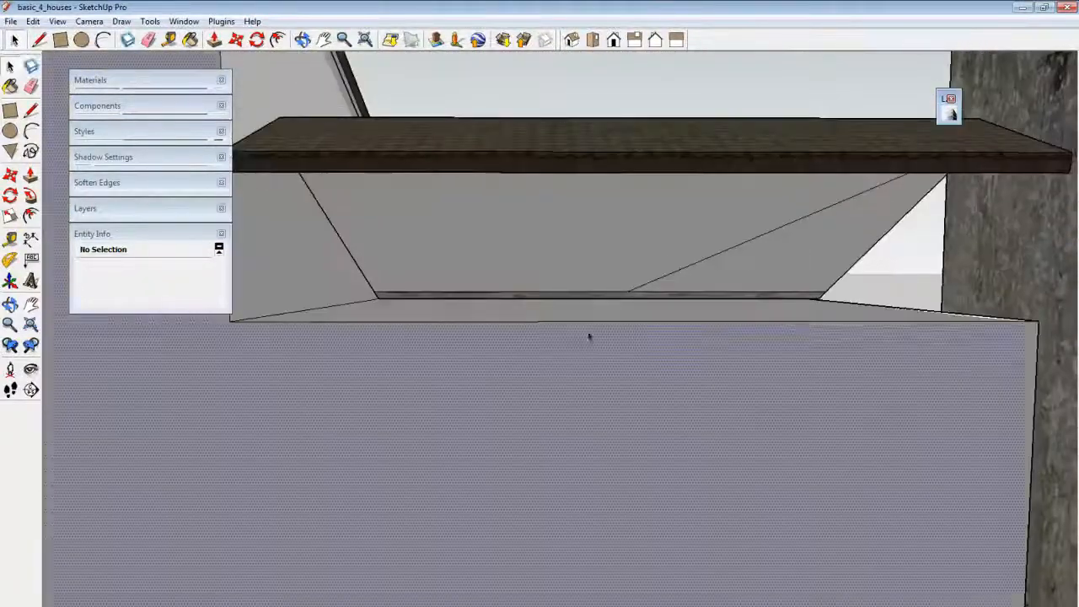
pyautogui.click(580, 312)
pyautogui.moveTo(621, 337); pyautogui.dragTo(668, 368, button='middle')
pyautogui.moveTo(631, 315); pyautogui.dragTo(666, 151)
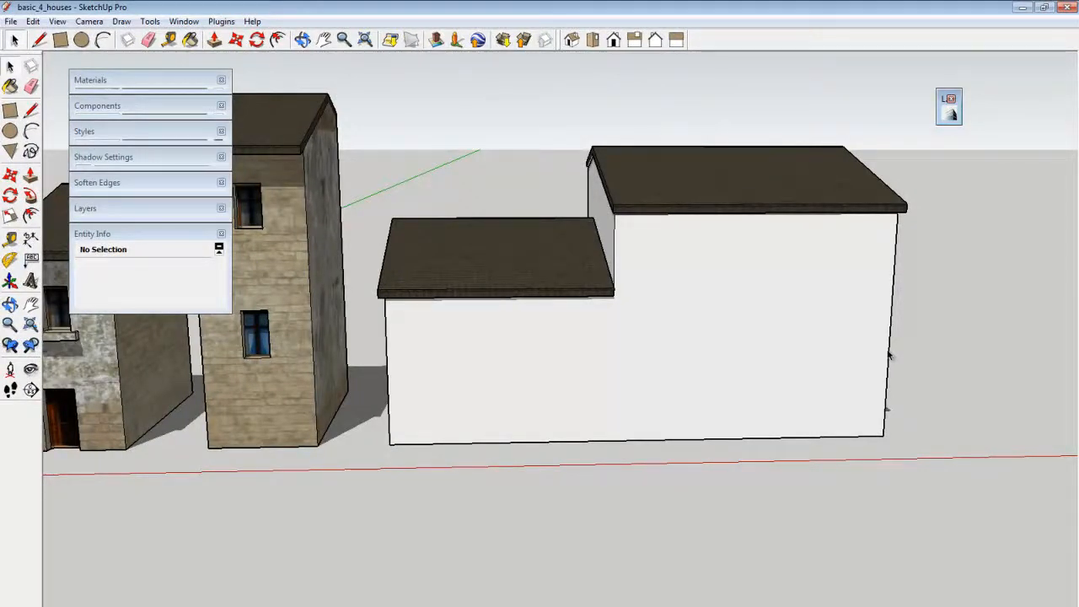
# - Draw a doorway rectangle of about 38.5 square feet at the front wall's base, below the lower roof's inner end
pyautogui.click(61, 40)
pyautogui.scroll(1, 778, 341)
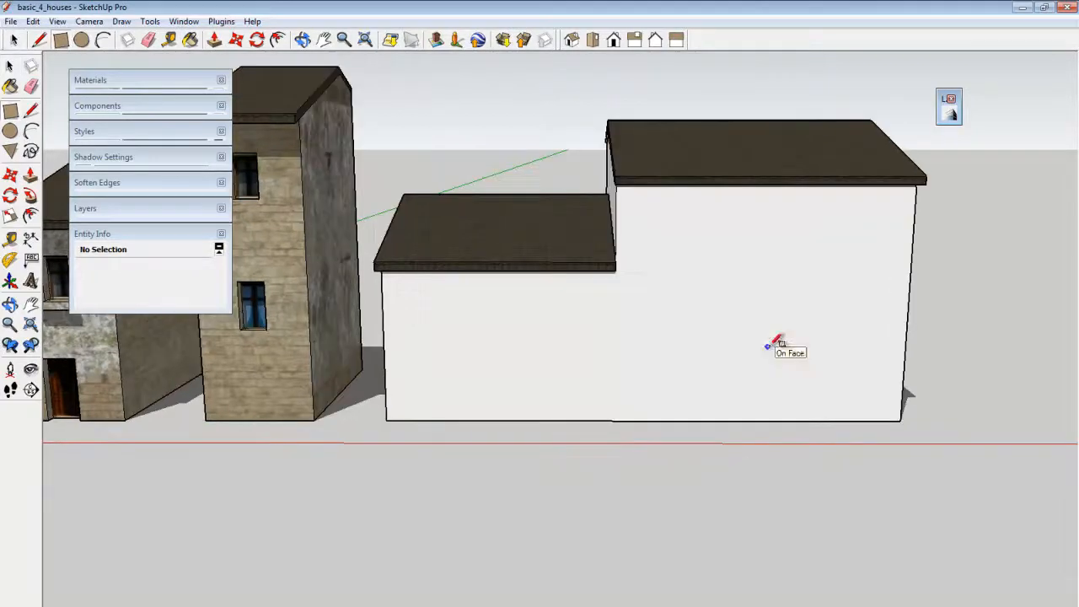
pyautogui.scroll(-2, 775, 360)
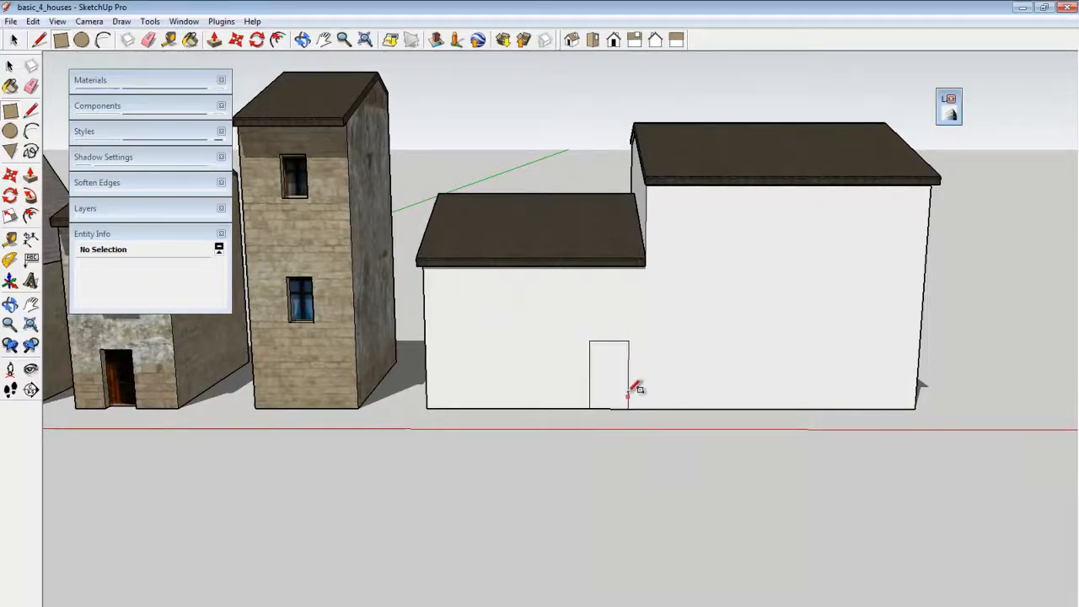
# - Recess the doorway rectangle into the front wall
pyautogui.press('p')
pyautogui.moveTo(606, 374)
pyautogui.mouseDown(button='middle')
pyautogui.moveTo(609, 405)
pyautogui.moveTo(598, 379)
pyautogui.mouseUp(button='middle')
pyautogui.scroll(2, 602, 380)
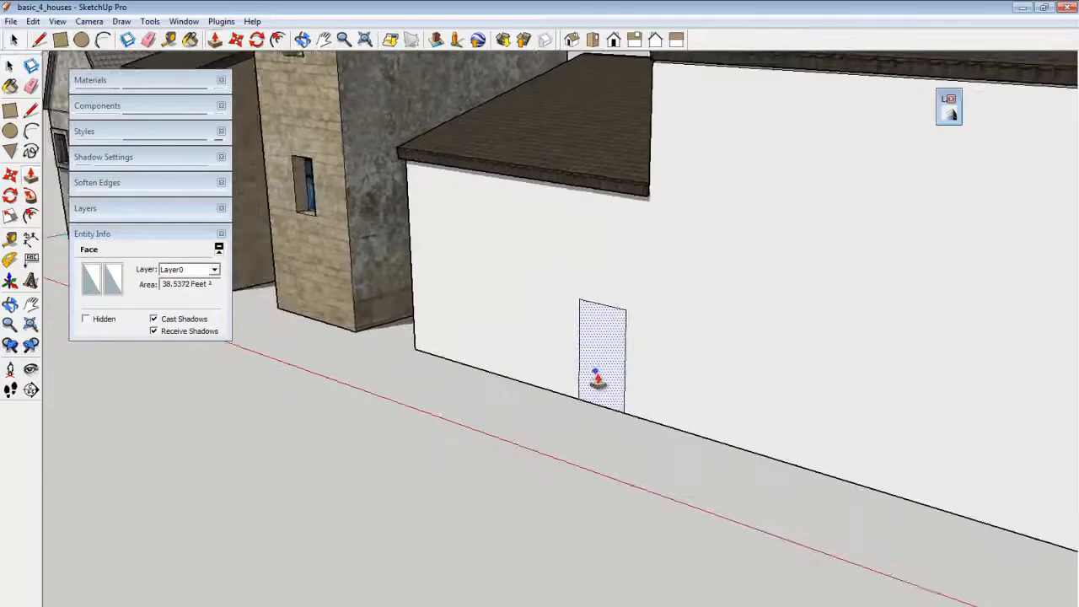
pyautogui.scroll(2, 606, 377)
pyautogui.moveTo(606, 378); pyautogui.dragTo(634, 383)
pyautogui.scroll(-3, 633, 383)
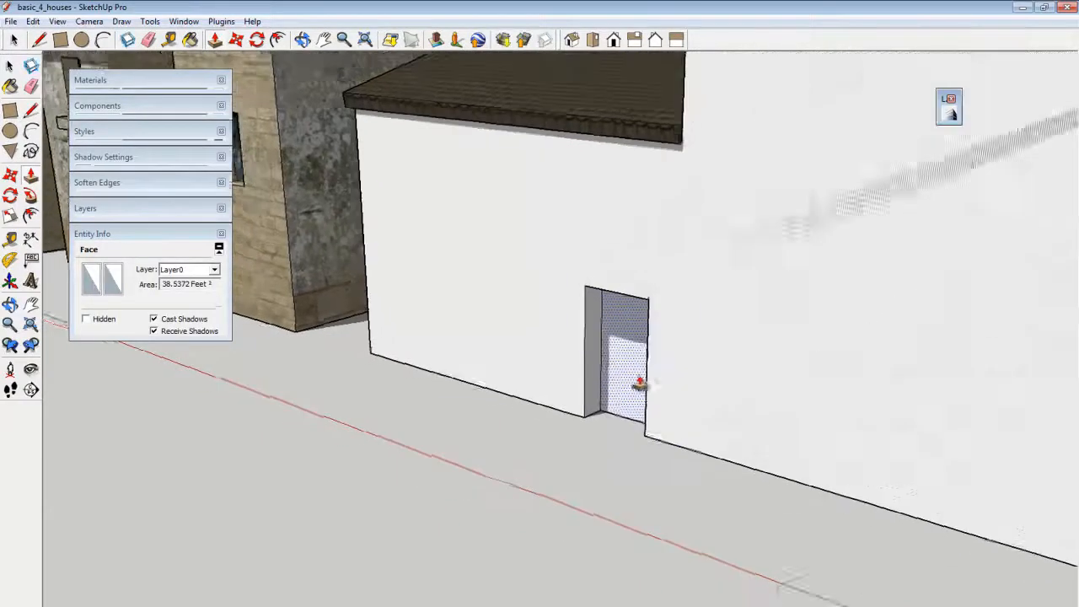
# - Draw a second doorway rectangle at the base of the taller section's front wall, near its outer corner
pyautogui.moveTo(633, 384); pyautogui.dragTo(691, 391, button='middle')
pyautogui.scroll(-3, 691, 391)
pyautogui.scroll(2, 838, 372)
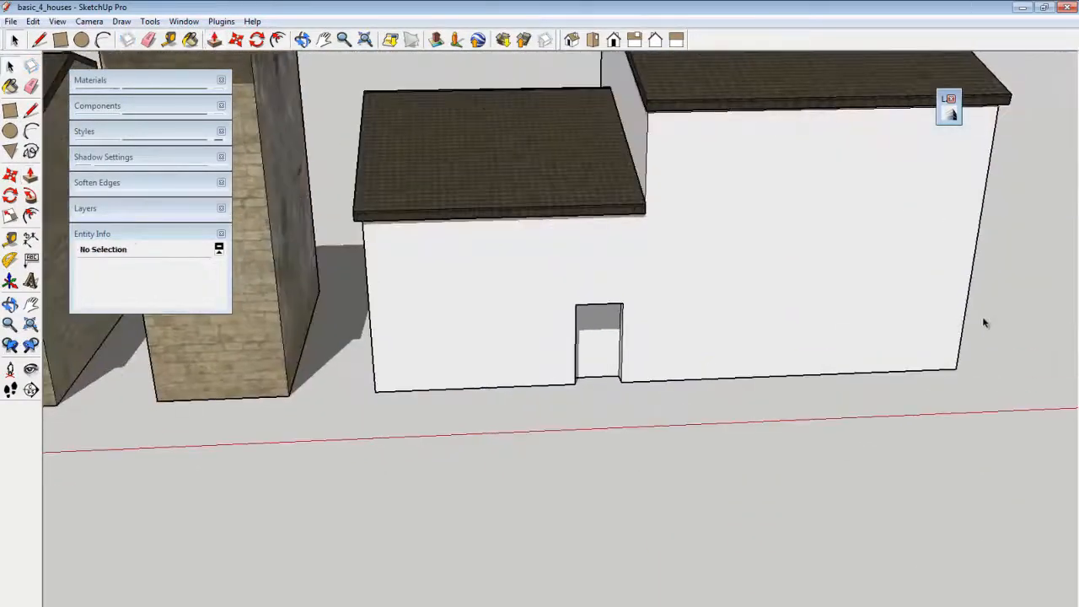
pyautogui.moveTo(983, 318); pyautogui.dragTo(570, 279, button='middle')
pyautogui.scroll(5, 882, 339)
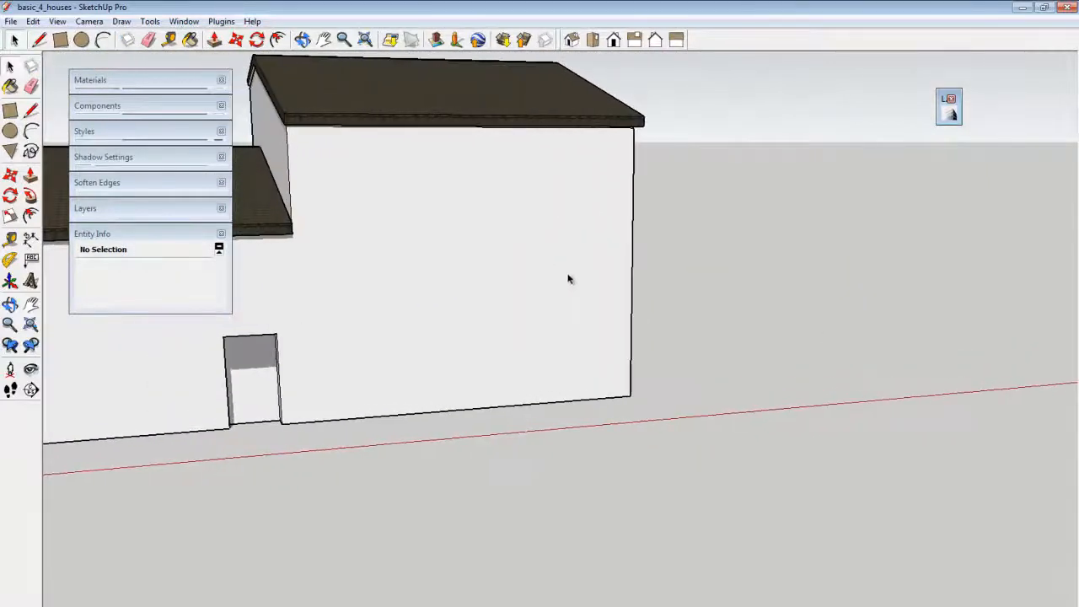
pyautogui.click(62, 40)
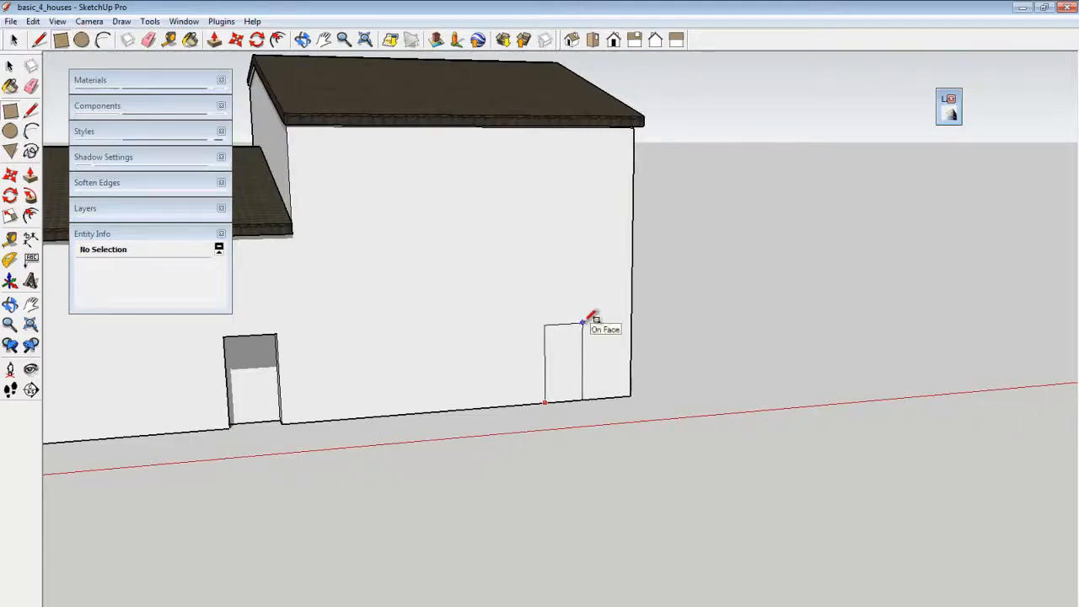
pyautogui.click(583, 322)
pyautogui.press('space')
# - Round the top of the second doorway with an arc between its sides and remove the leftover square corners
pyautogui.moveTo(588, 326); pyautogui.dragTo(261, 121, button='middle')
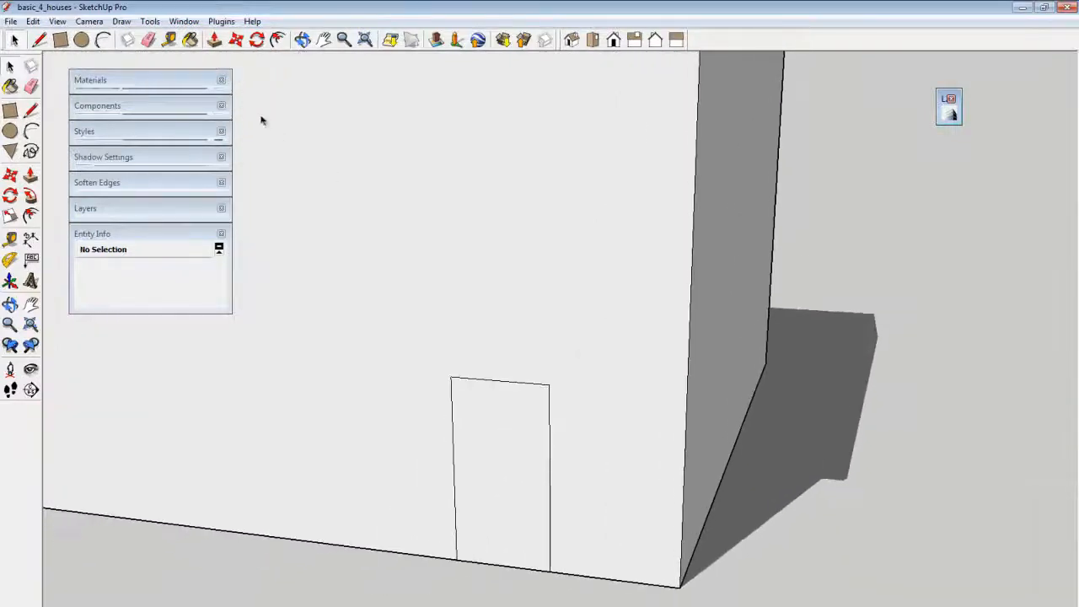
pyautogui.click(102, 40)
pyautogui.moveTo(472, 397); pyautogui.dragTo(493, 333, button='middle')
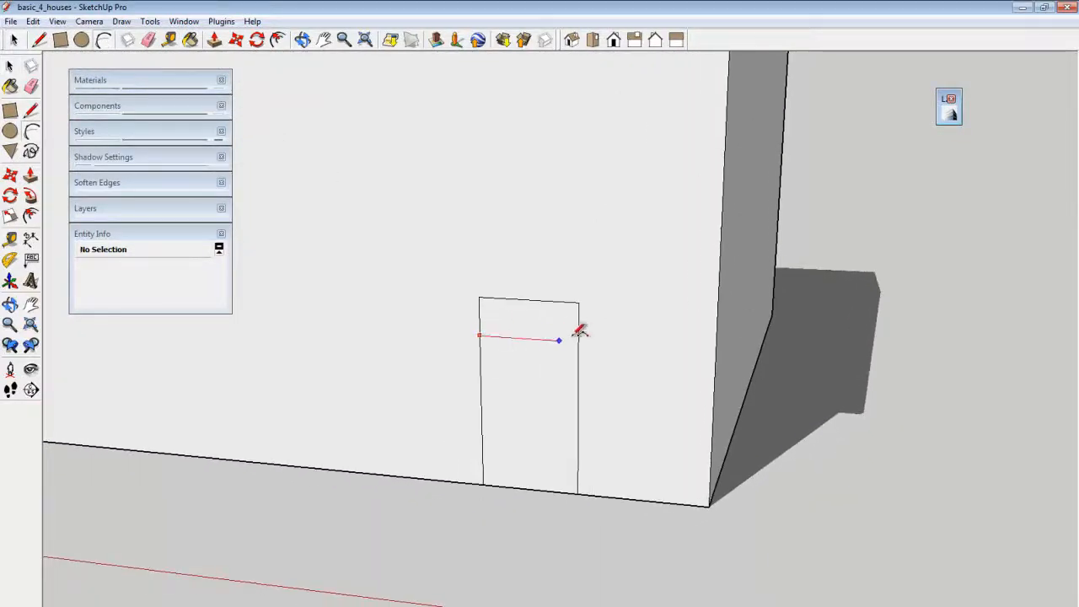
pyautogui.click(579, 341)
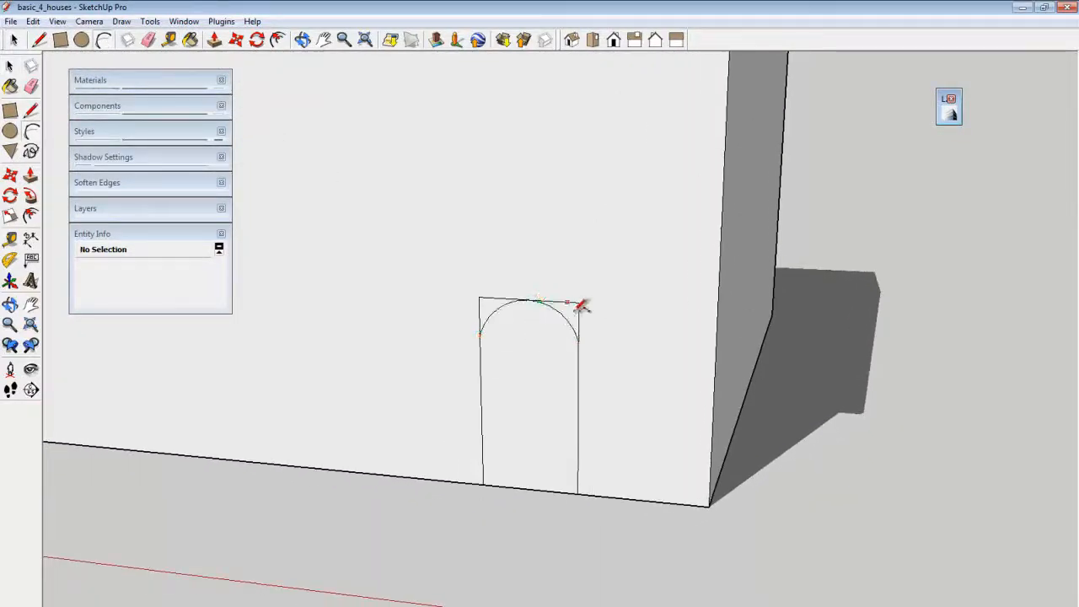
pyautogui.click(581, 306)
pyautogui.press('space')
# - Offset the arched doorway's outline inward into a narrow frame open at the ground, and recess the face inside it
pyautogui.scroll(3, 528, 371)
pyautogui.click(528, 371)
pyautogui.click(281, 40)
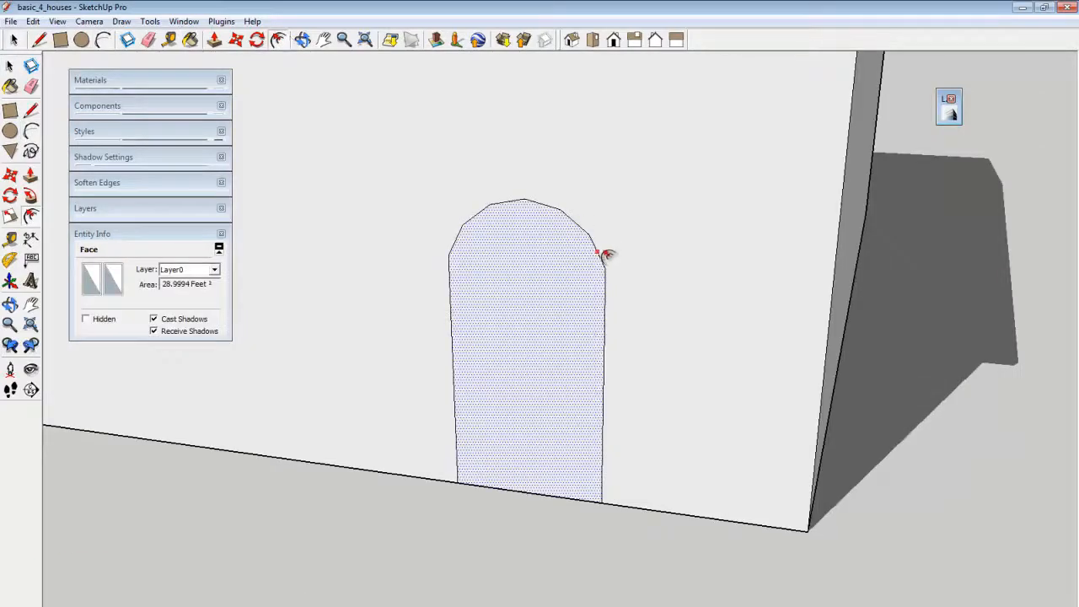
pyautogui.click(605, 253)
pyautogui.click(592, 260)
pyautogui.press('l')
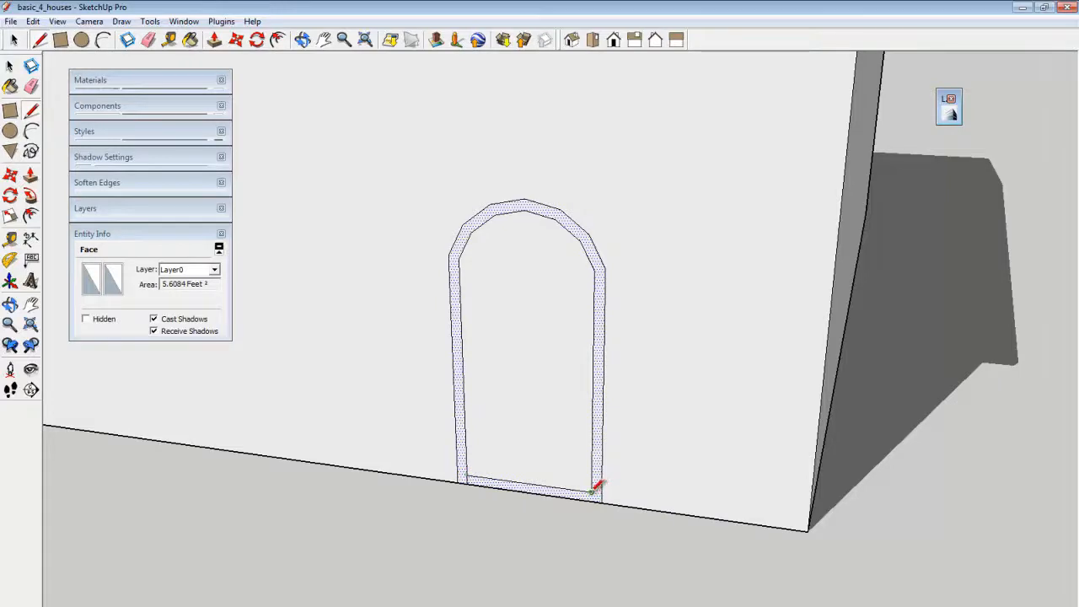
pyautogui.press('p')
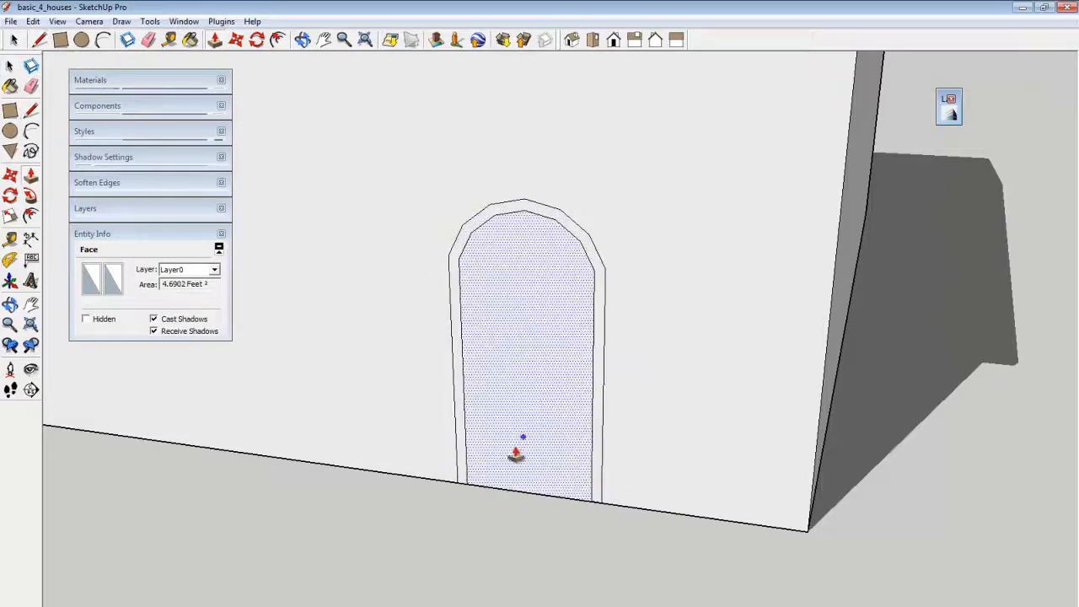
pyautogui.click(522, 445)
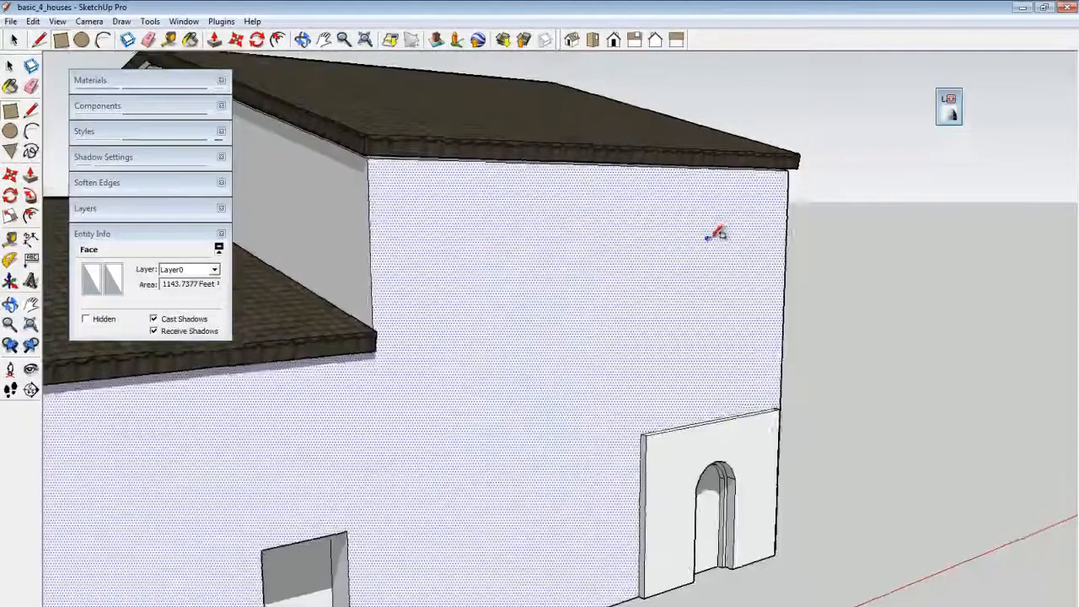
# - Draw a large window rectangle directly under the upper roof, above the arched doorway, and recess it slightly into the front wall
pyautogui.moveTo(707, 239)
pyautogui.mouseDown(button='middle')
pyautogui.moveTo(692, 207)
pyautogui.moveTo(674, 219)
pyautogui.moveTo(689, 179)
pyautogui.mouseUp(button='middle')
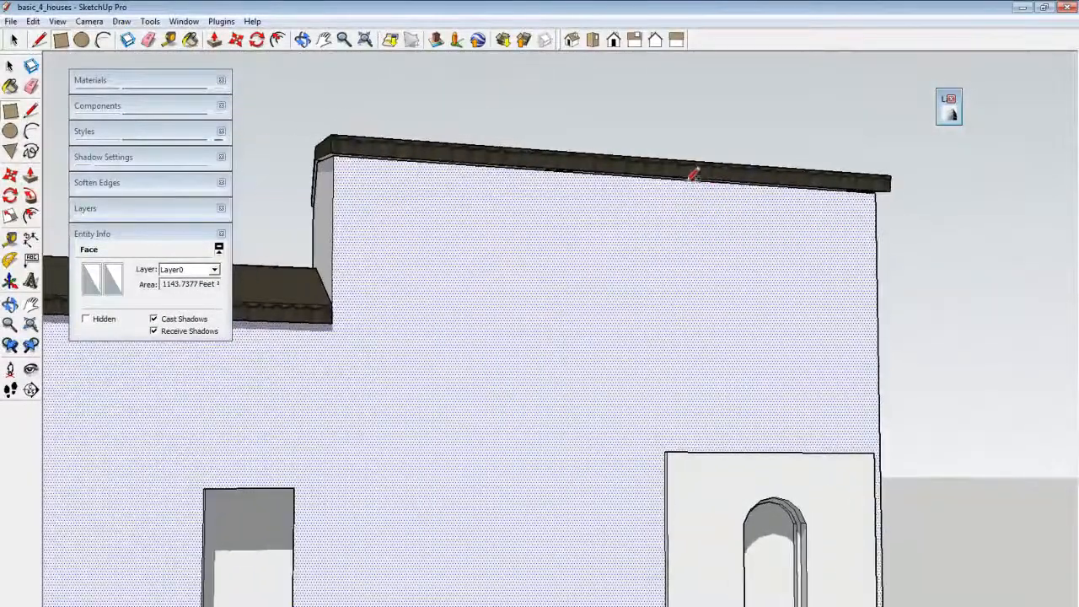
pyautogui.click(681, 178)
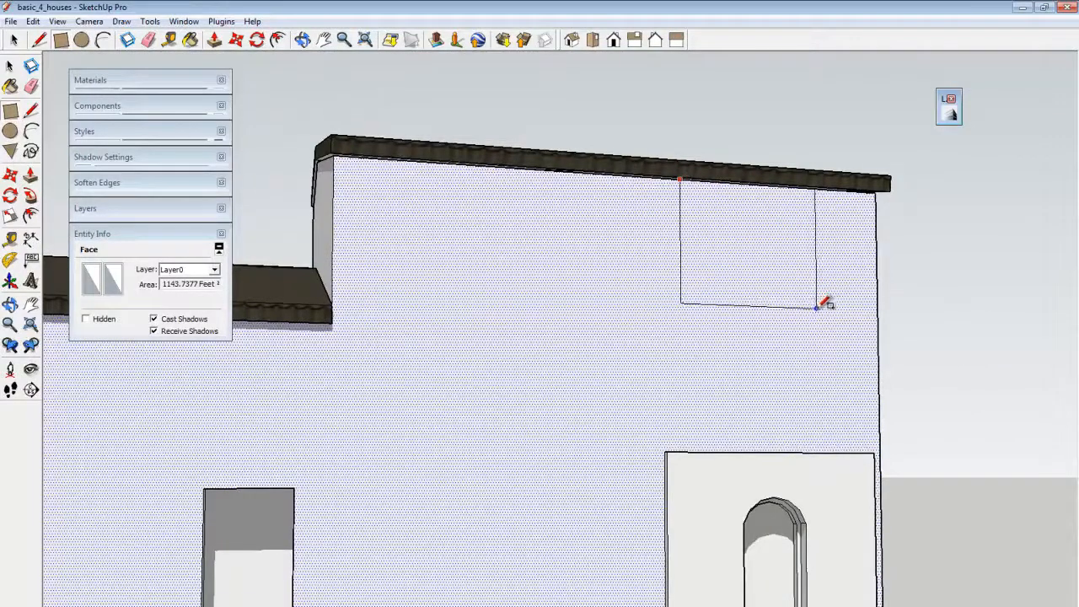
pyautogui.click(851, 307)
pyautogui.moveTo(851, 307); pyautogui.dragTo(778, 278, button='middle')
pyautogui.press('p')
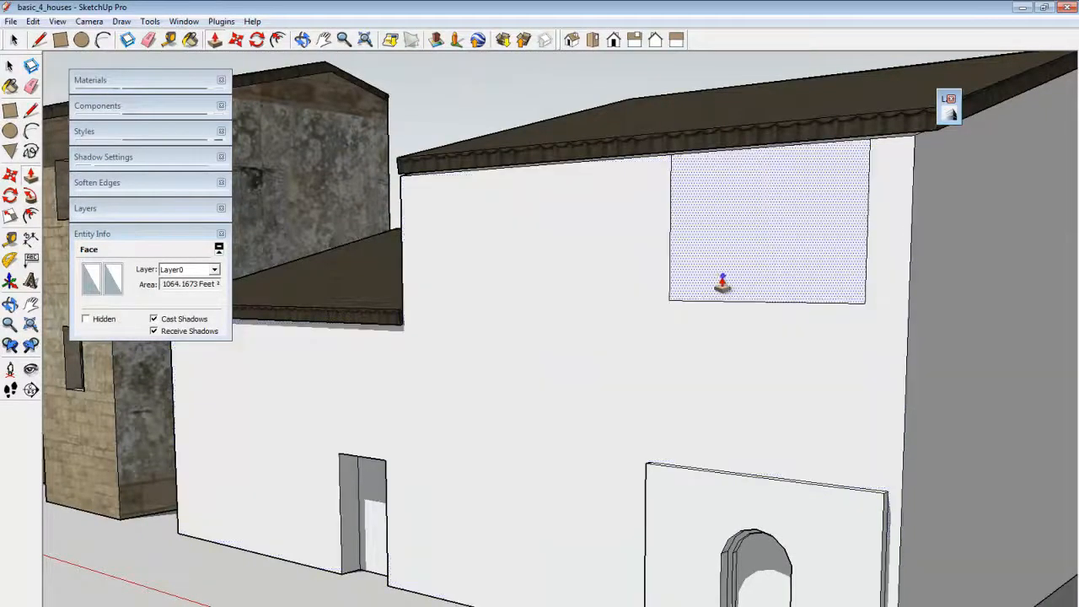
pyautogui.doubleClick(725, 284)
pyautogui.click(540, 78)
pyautogui.moveTo(540, 78); pyautogui.dragTo(546, 319, button='middle')
# - Draw a thin sill rectangle just below the large window, slightly wider than the opening, and pull it out from the wall
pyautogui.doubleClick(559, 323)
pyautogui.click(60, 45)
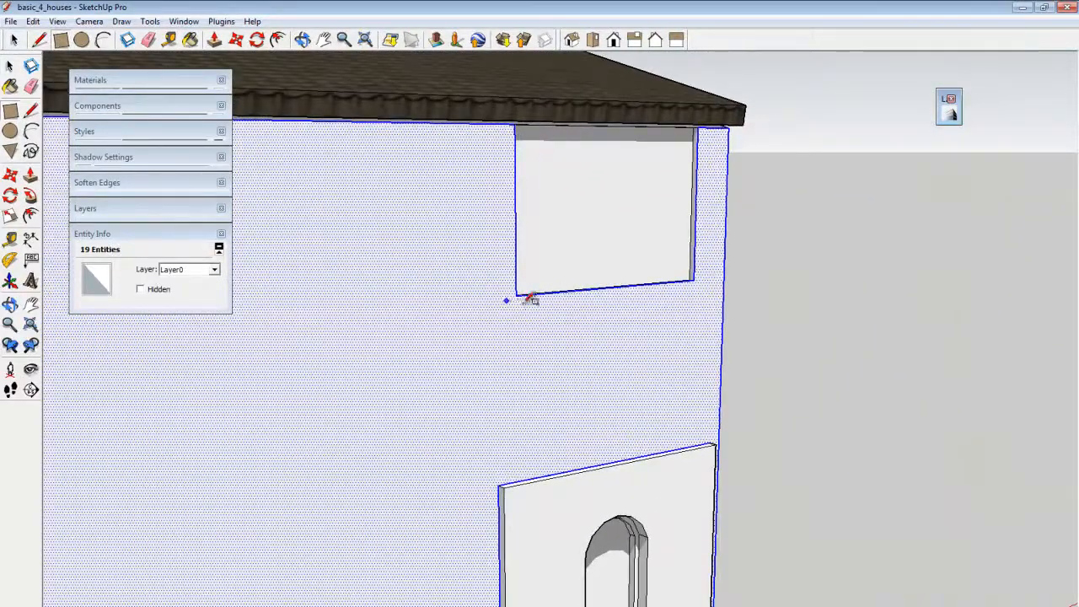
pyautogui.click(716, 288)
pyautogui.press('p')
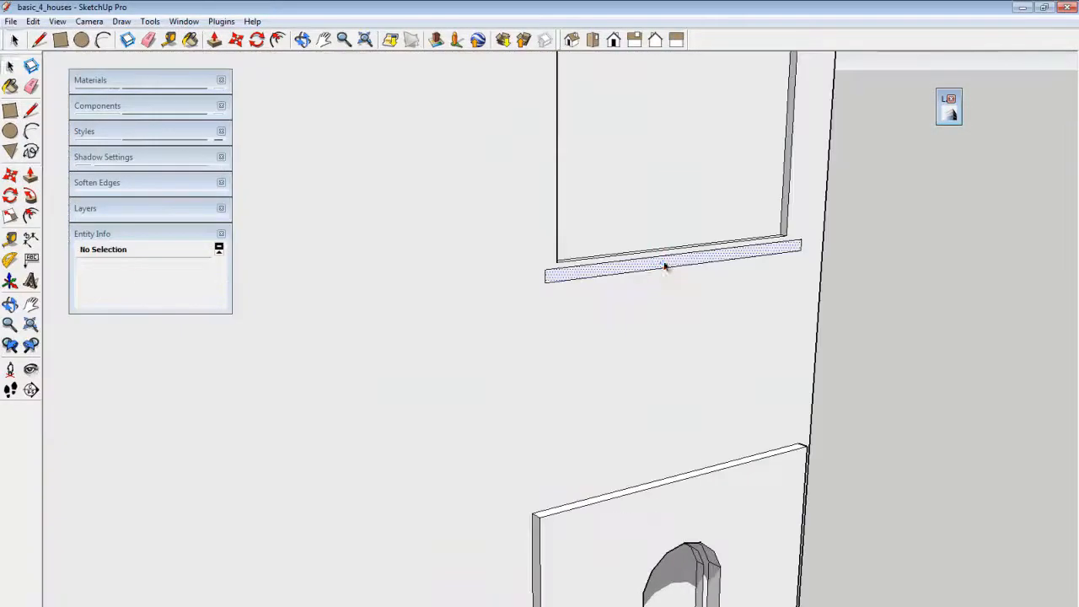
pyautogui.click(666, 266)
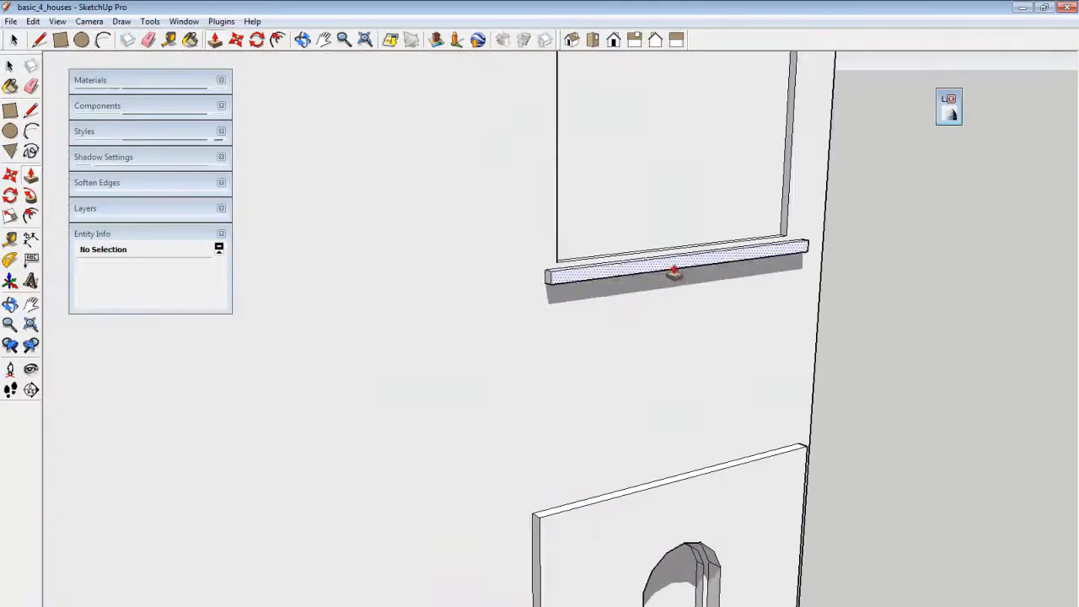
pyautogui.click(675, 271)
pyautogui.press('space')
pyautogui.click(889, 277)
# - Draw a small window of about 10.8 square feet on the upper wall near the lower roof and recess it into the wall
pyautogui.scroll(-6, 833, 301)
pyautogui.moveTo(830, 302); pyautogui.dragTo(699, 385, button='middle')
pyautogui.scroll(5, 511, 313)
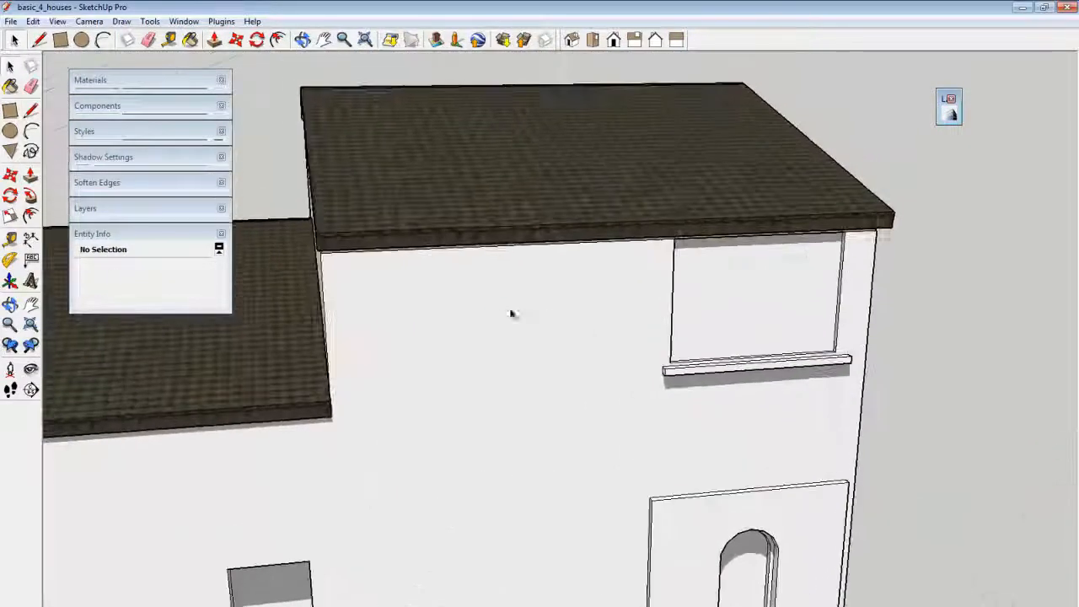
pyautogui.click(507, 316)
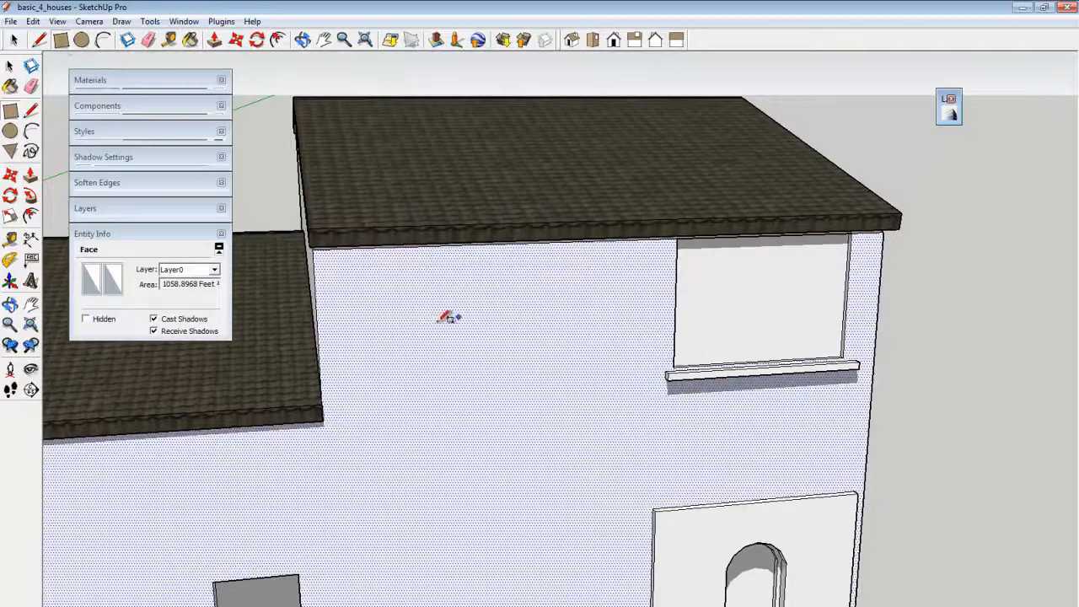
pyautogui.click(453, 388)
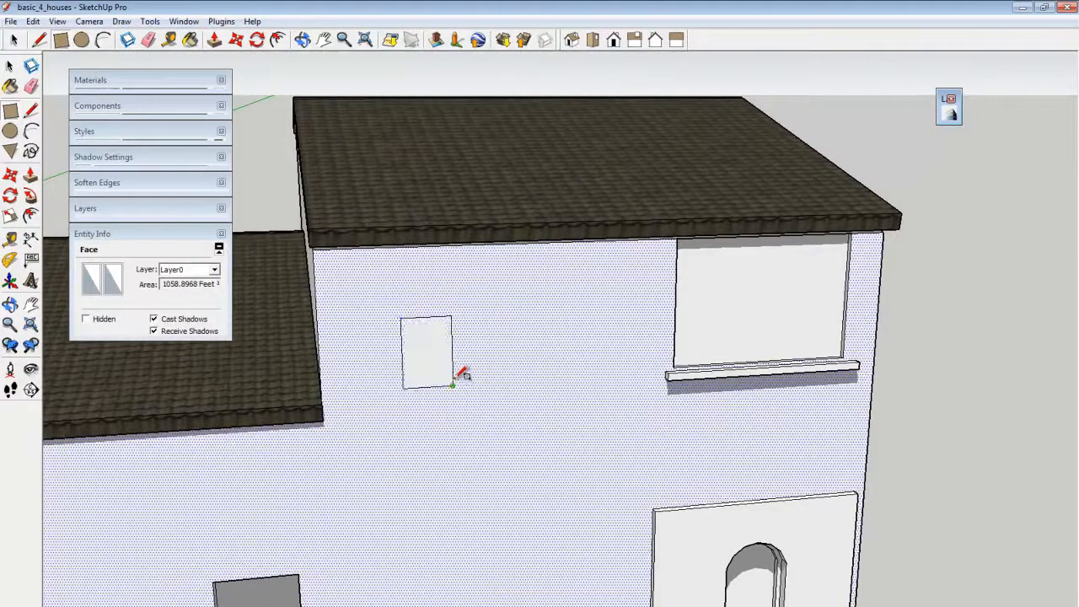
pyautogui.press('space')
pyautogui.click(434, 373)
pyautogui.press('p')
pyautogui.moveTo(422, 361); pyautogui.dragTo(416, 357)
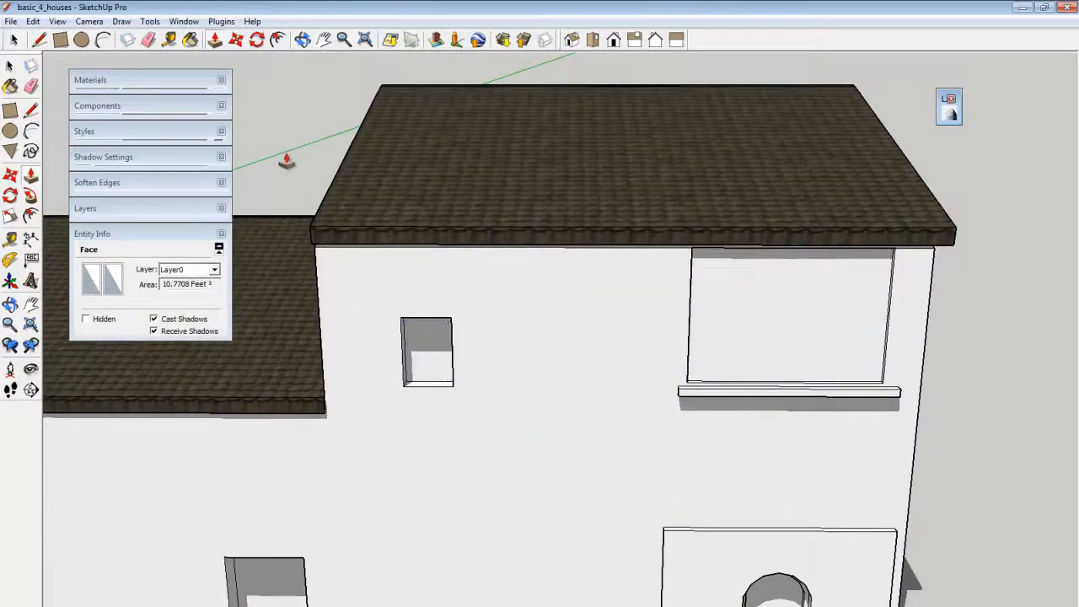
# - Draw a sill rectangle of about 2.1 square feet just below the small window and pull it out from the wall
pyautogui.moveTo(283, 159); pyautogui.dragTo(438, 363, button='middle')
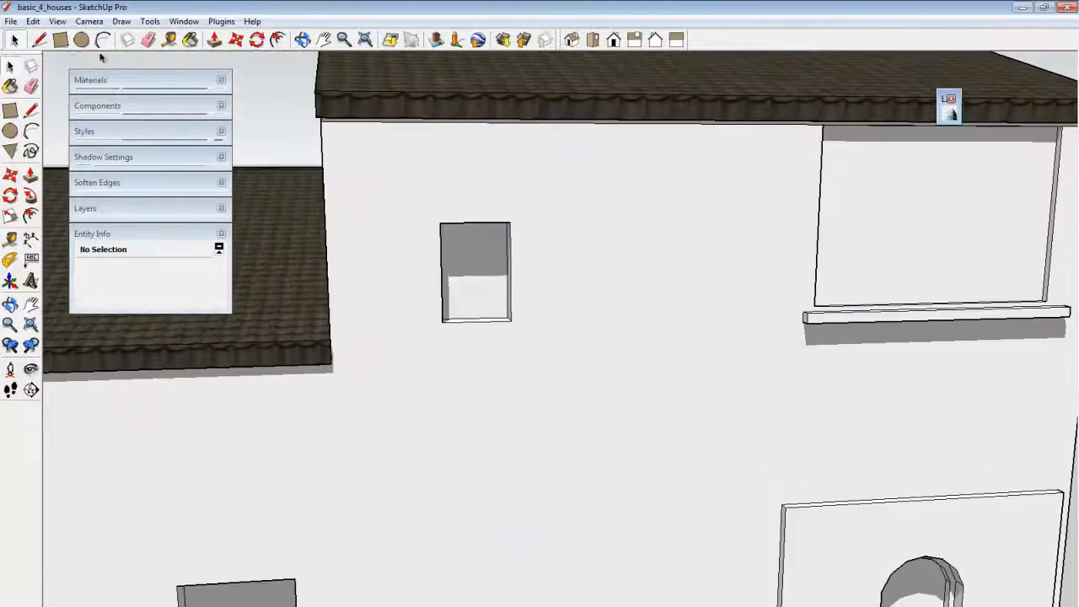
pyautogui.click(60, 44)
pyautogui.scroll(3, 501, 356)
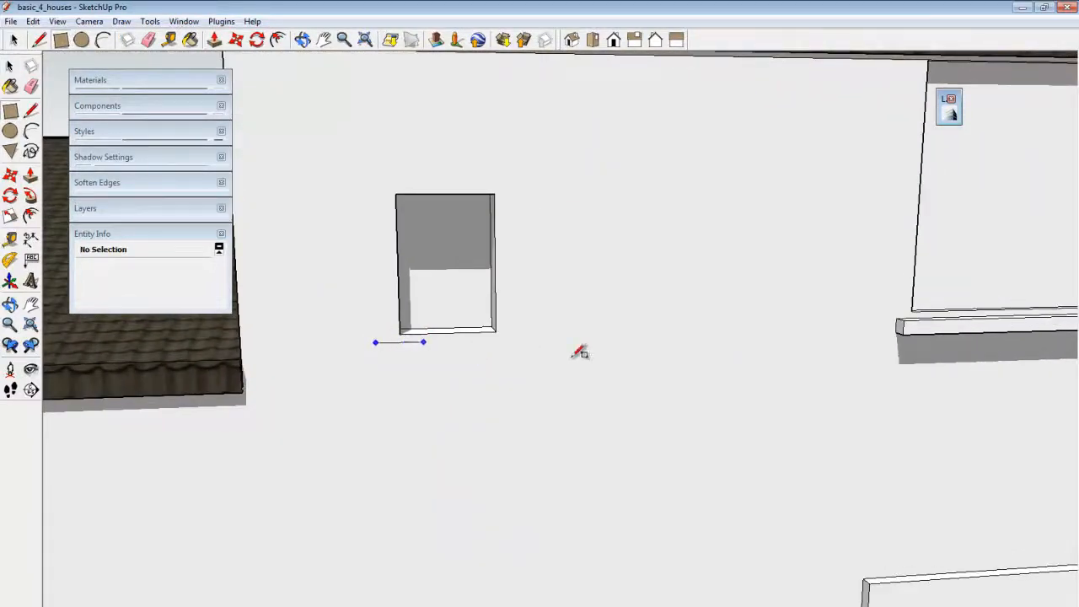
pyautogui.click(531, 357)
pyautogui.press('space')
pyautogui.moveTo(532, 357); pyautogui.dragTo(511, 356, button='middle')
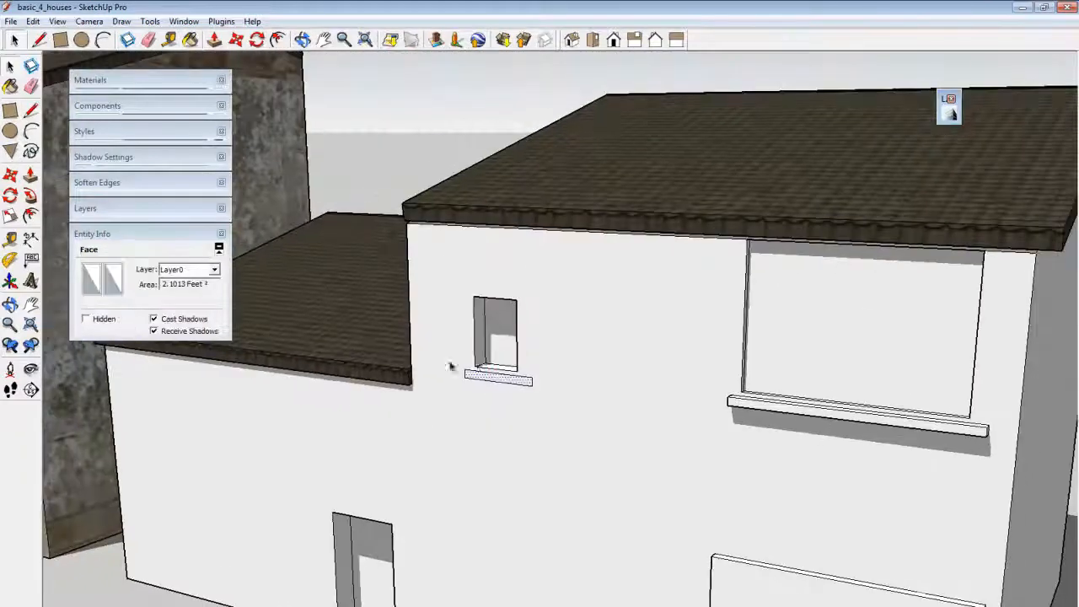
pyautogui.press('p')
pyautogui.click(485, 381)
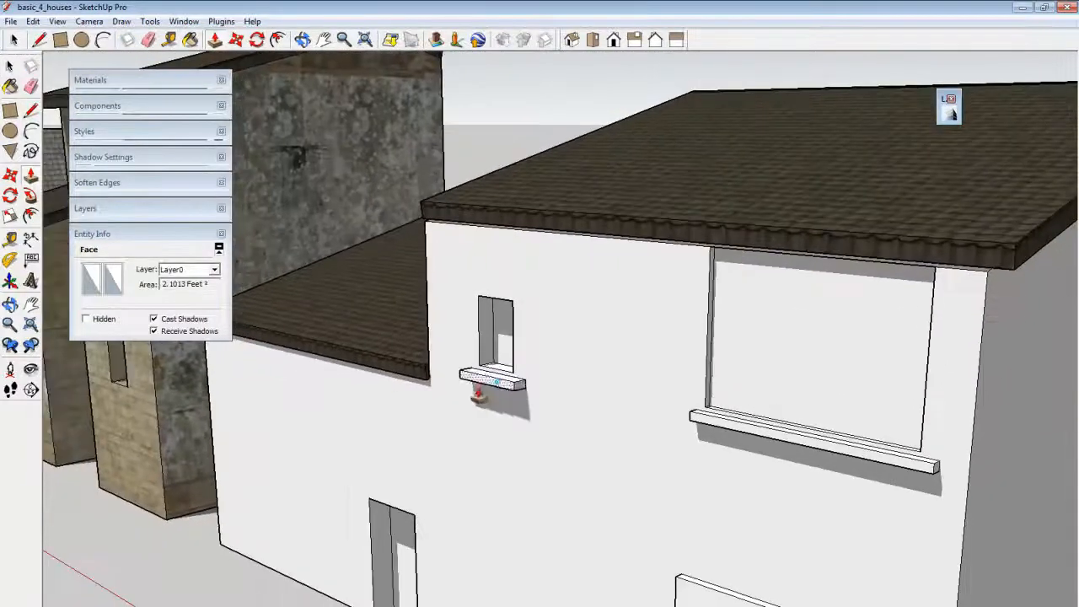